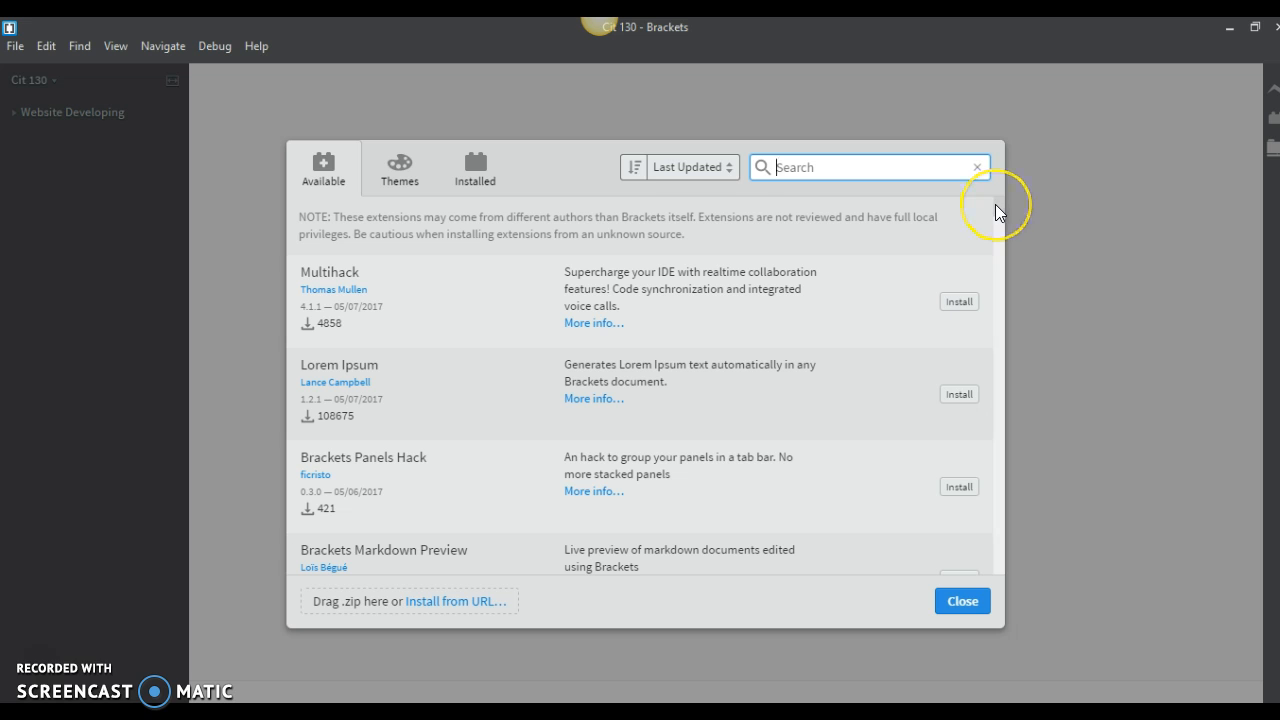
# - Search the available extensions for "ftp" and look through the listed FTP extensions
pyautogui.write('ftp')
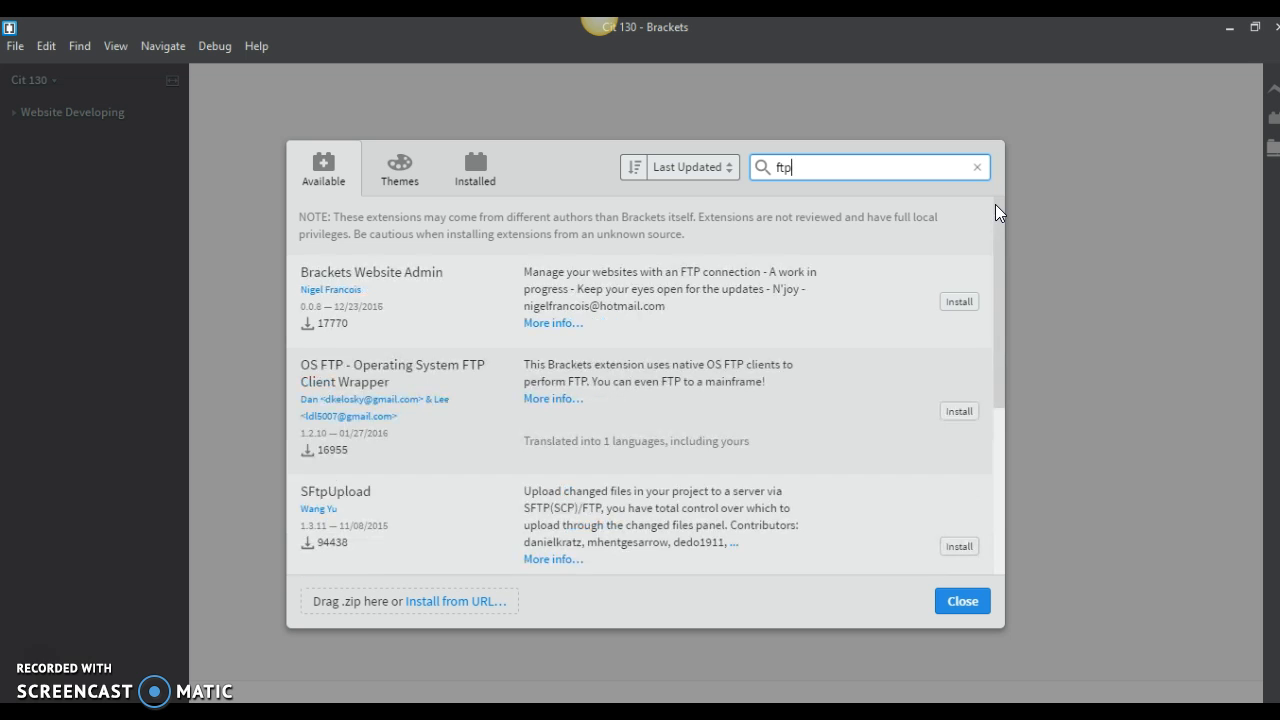
pyautogui.click(975, 216)
pyautogui.click(1007, 357)
pyautogui.click(1152, 210)
pyautogui.moveTo(997, 351); pyautogui.dragTo(994, 519)
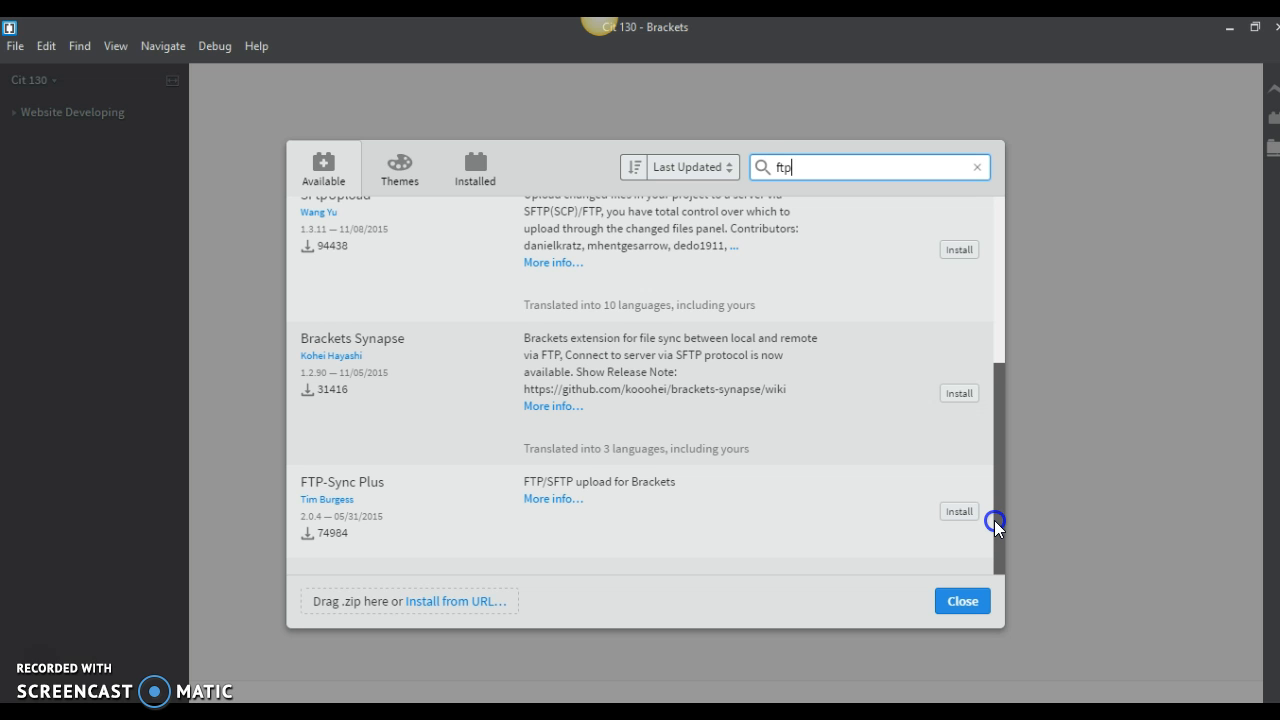
pyautogui.moveTo(994, 520); pyautogui.dragTo(992, 393)
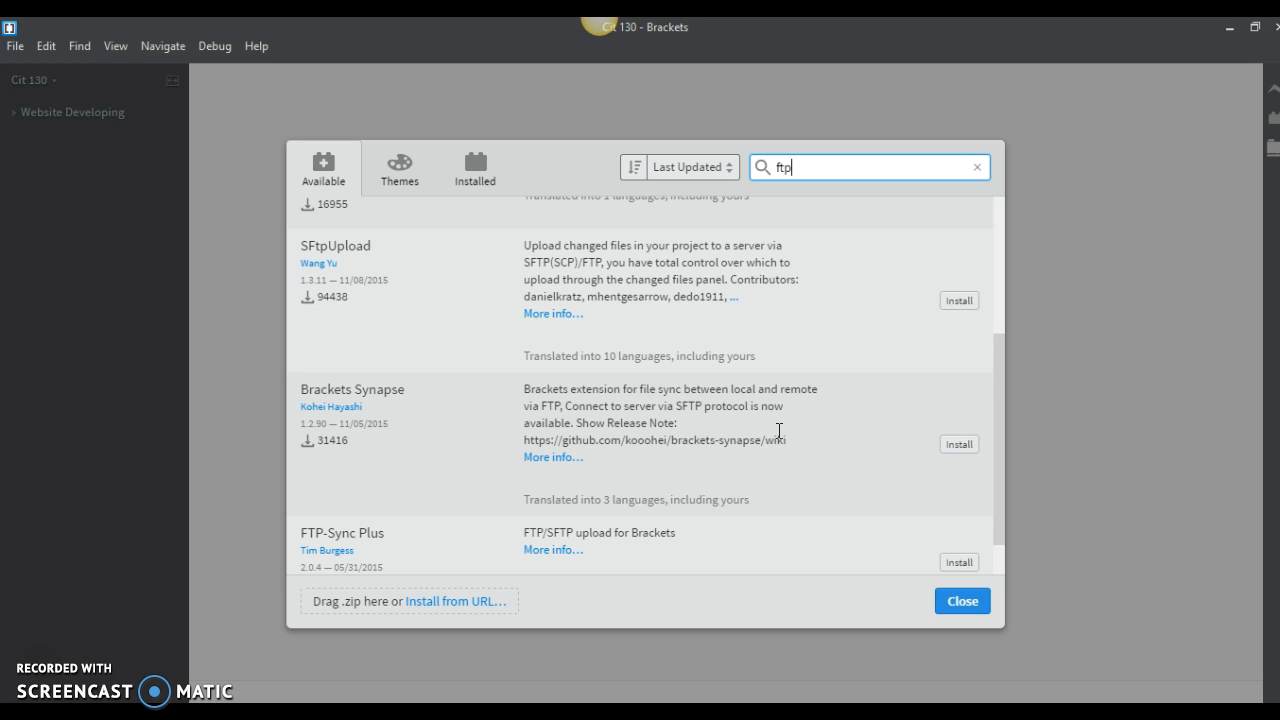
pyautogui.click(762, 410)
# - Open the prompt for installing an extension from a URL and view the eqFTP link slides in PowerPoint, returning to Brackets
pyautogui.click(441, 605)
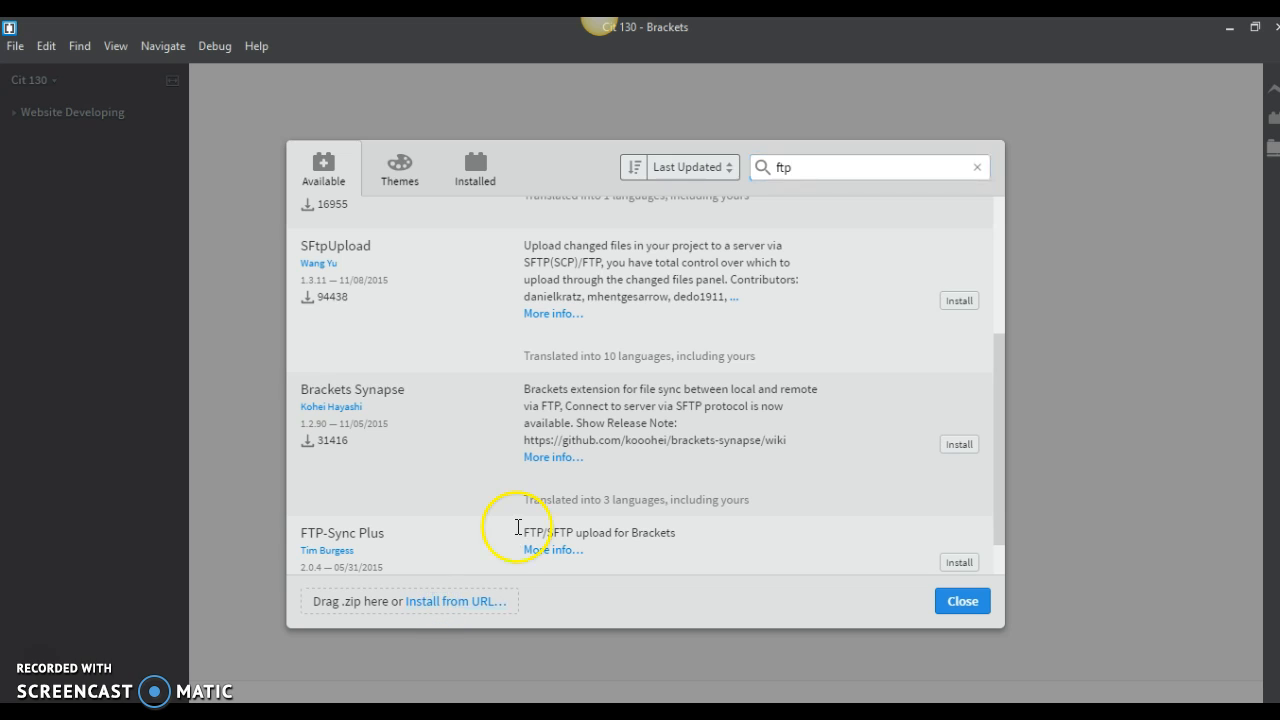
pyautogui.click(458, 605)
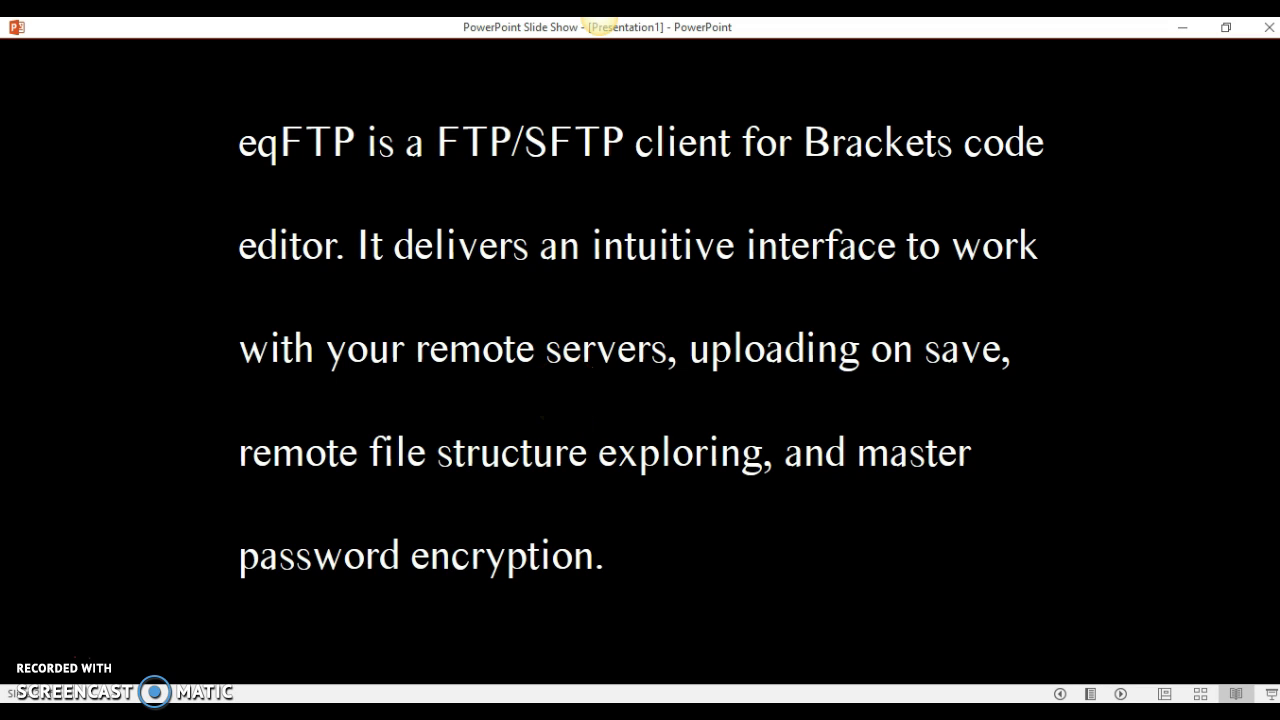
pyautogui.press('Right')
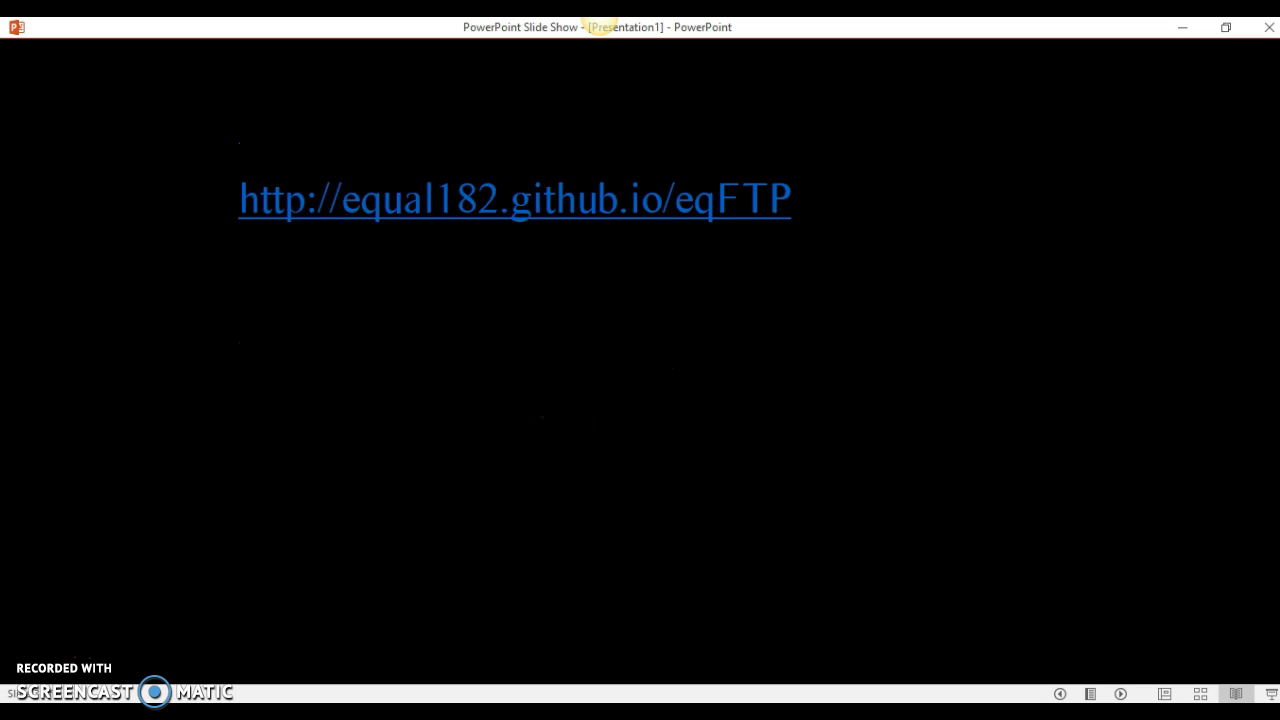
pyautogui.press('Right')
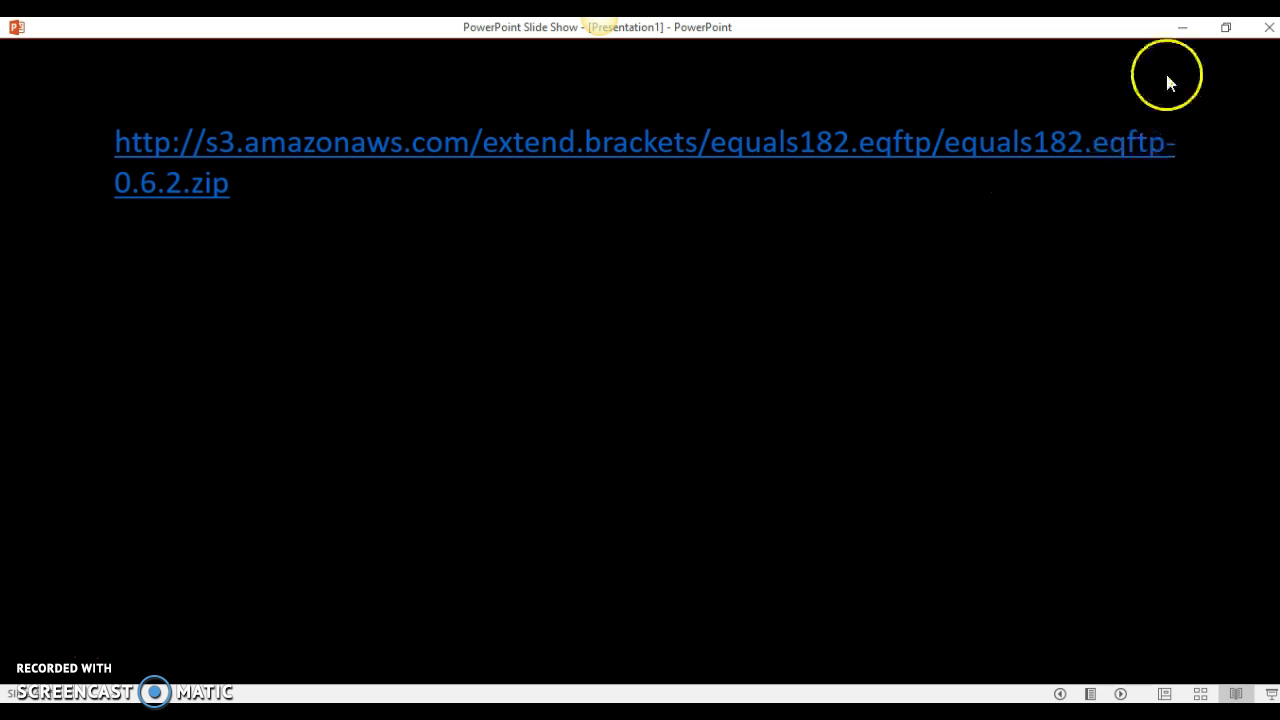
pyautogui.click(1183, 30)
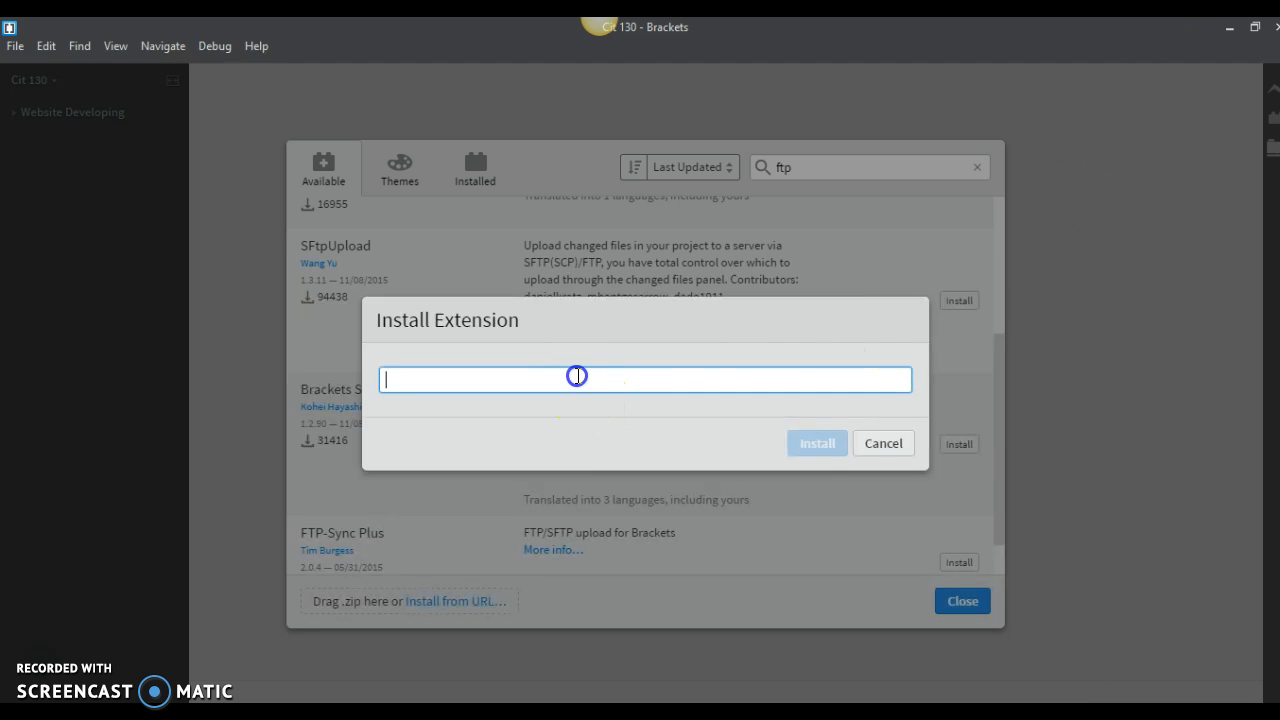
pyautogui.write('http://s3.amazonaws.com/extend.brackets/equals182.eqftp/equals182.eqftp-0.6.2.zip')
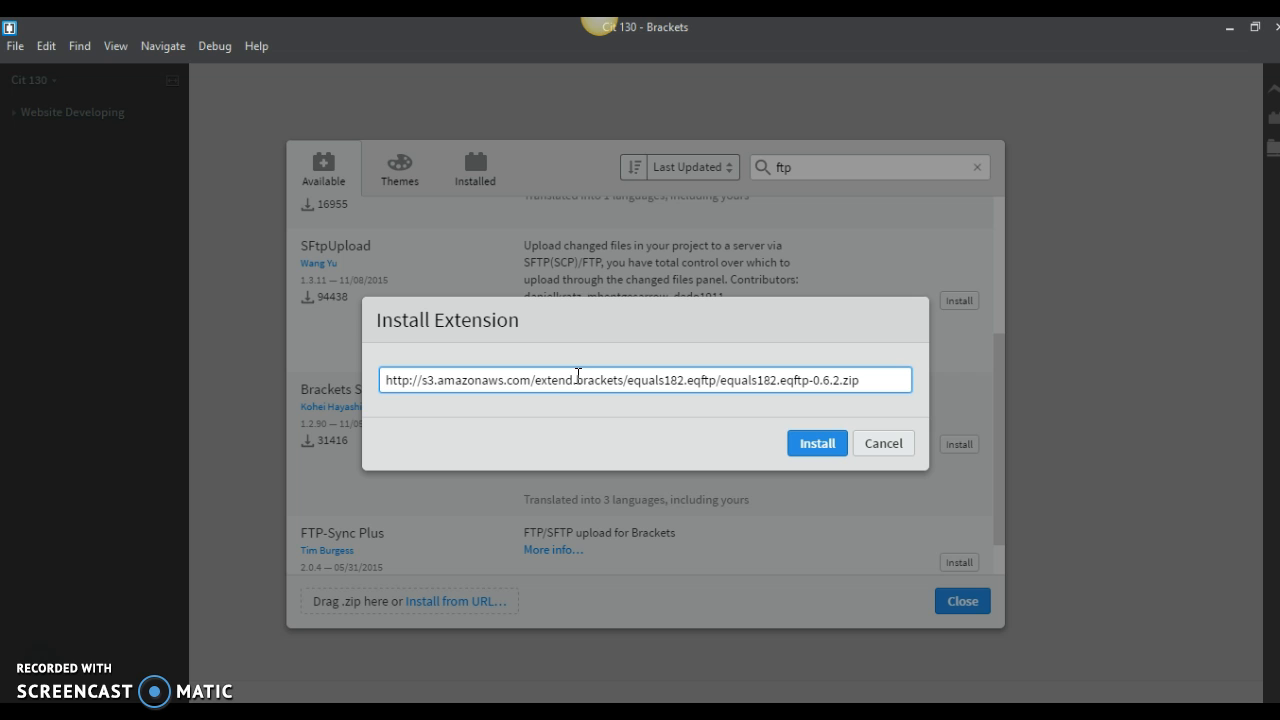
pyautogui.click(583, 365)
pyautogui.click(811, 452)
pyautogui.click(795, 475)
pyautogui.click(894, 443)
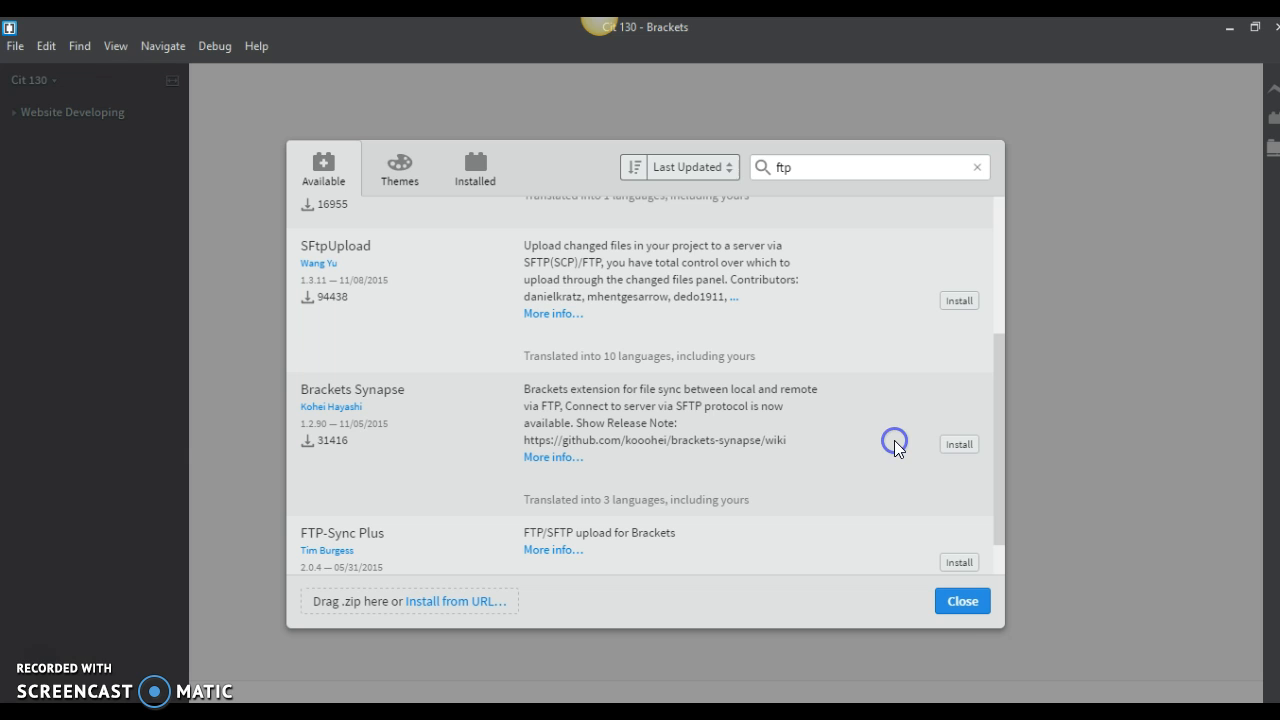
# - Close the extension manager and open the eqFTP Connections Manager
pyautogui.click(954, 602)
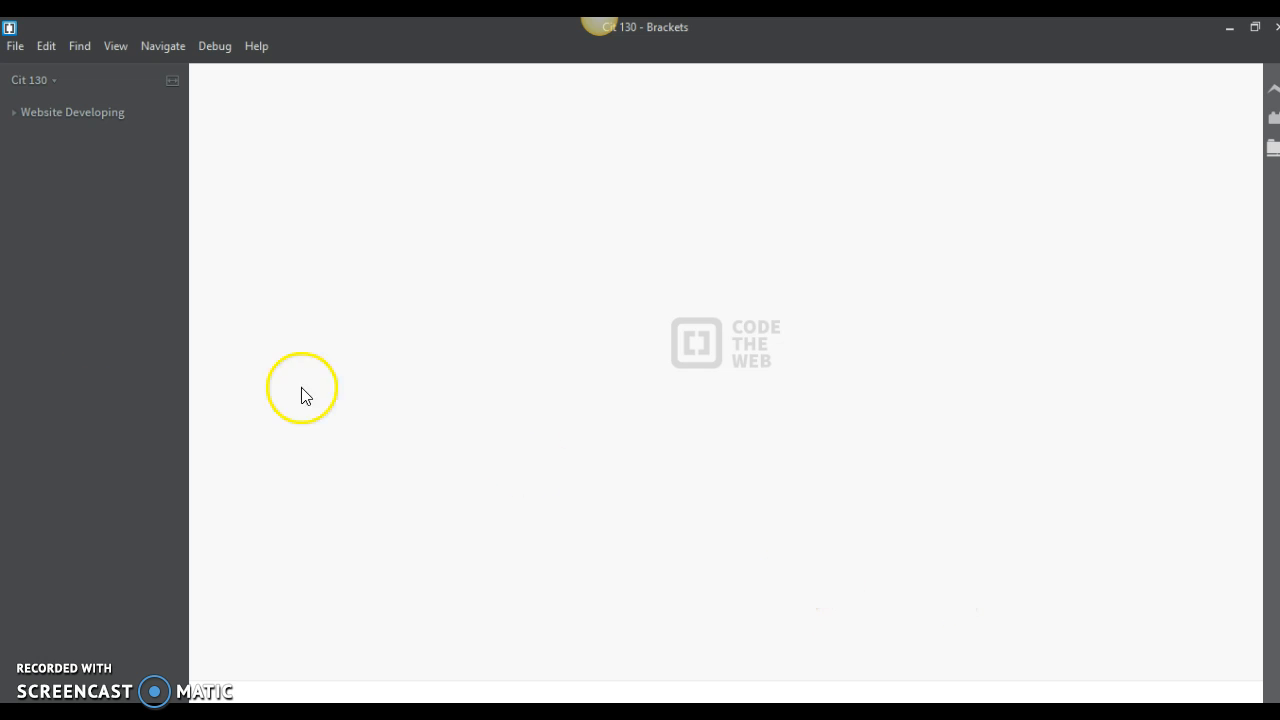
pyautogui.click(1273, 150)
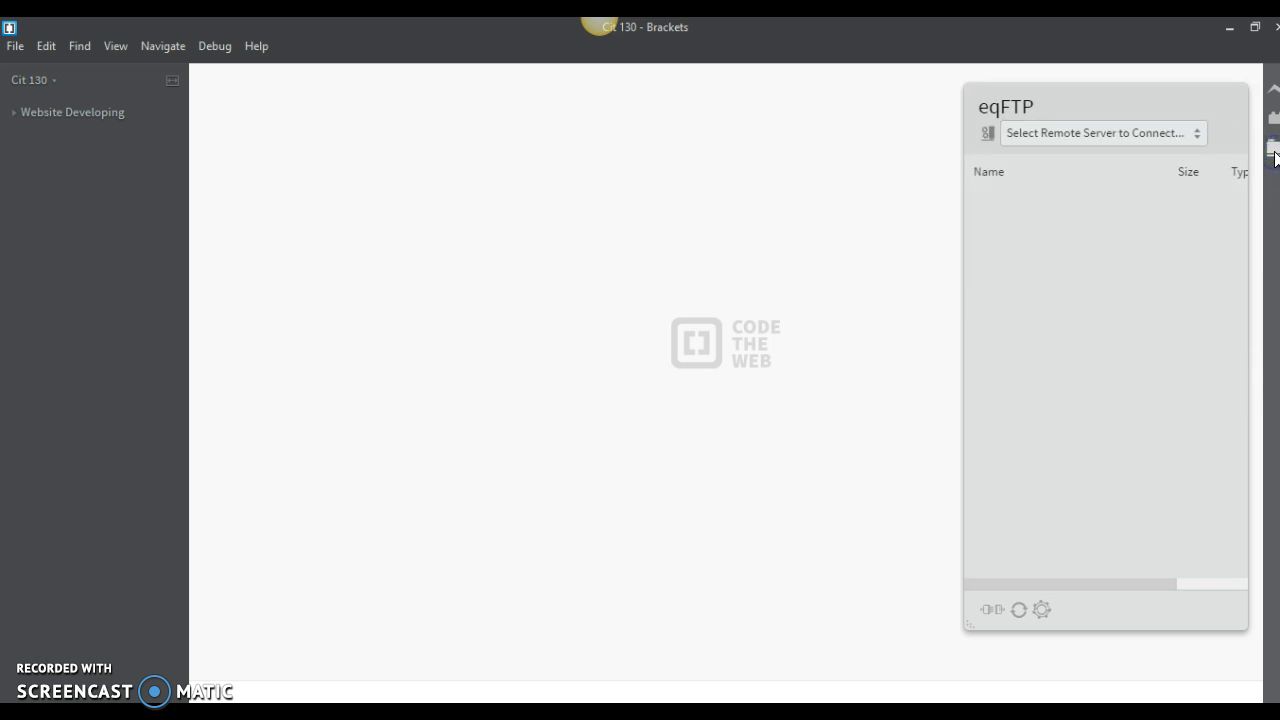
pyautogui.click(994, 134)
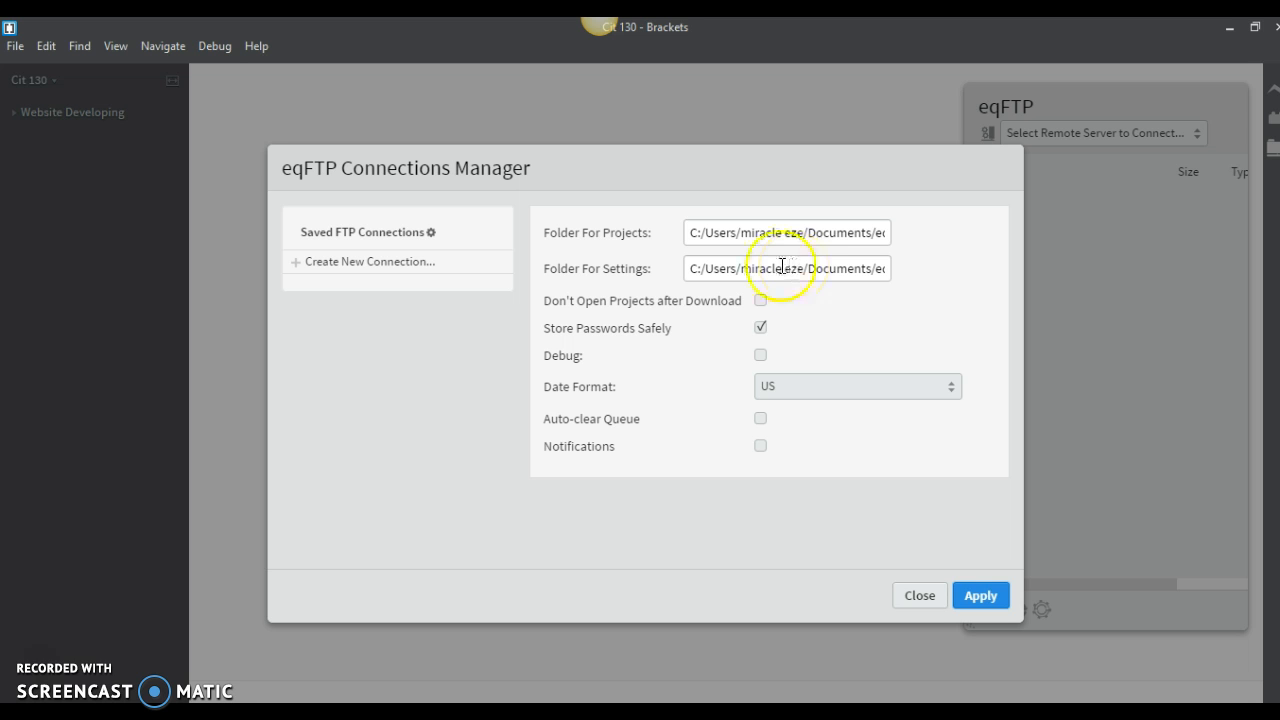
pyautogui.click(427, 290)
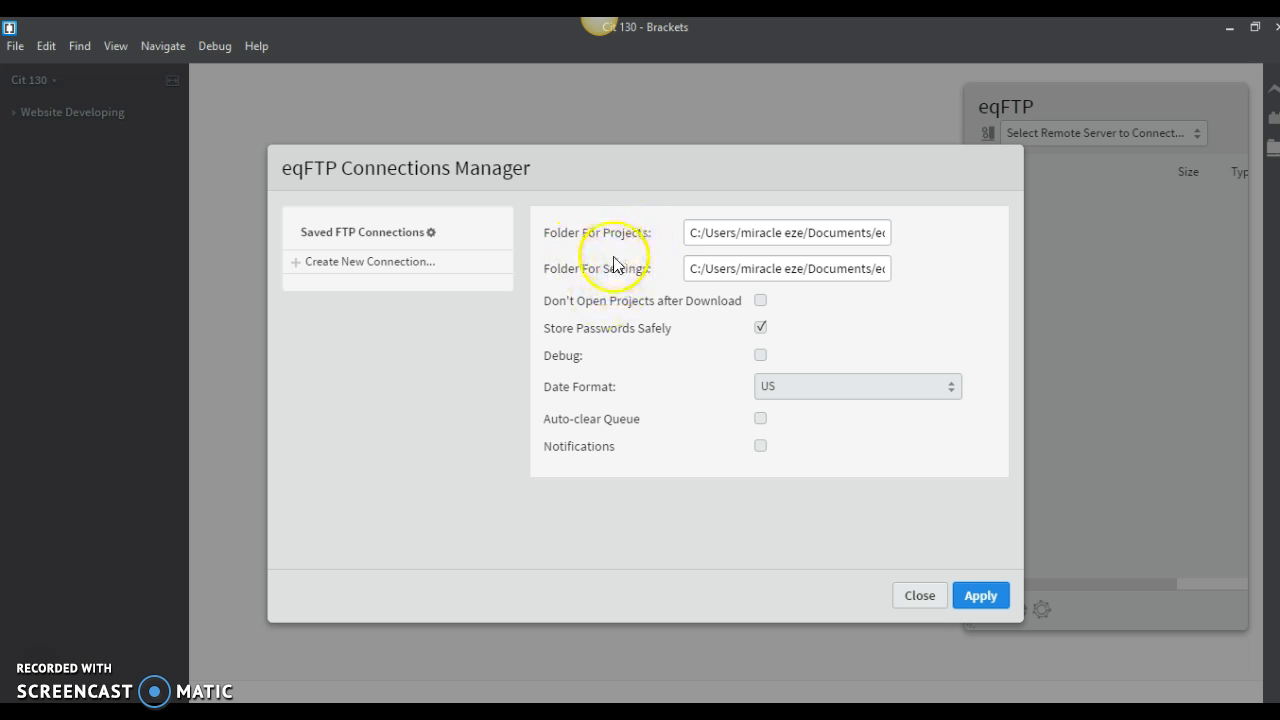
# - Set the eqFTP folder for projects to the Website Developing folder inside D:/Byu-i Stuff/Cit 130
pyautogui.click(750, 236)
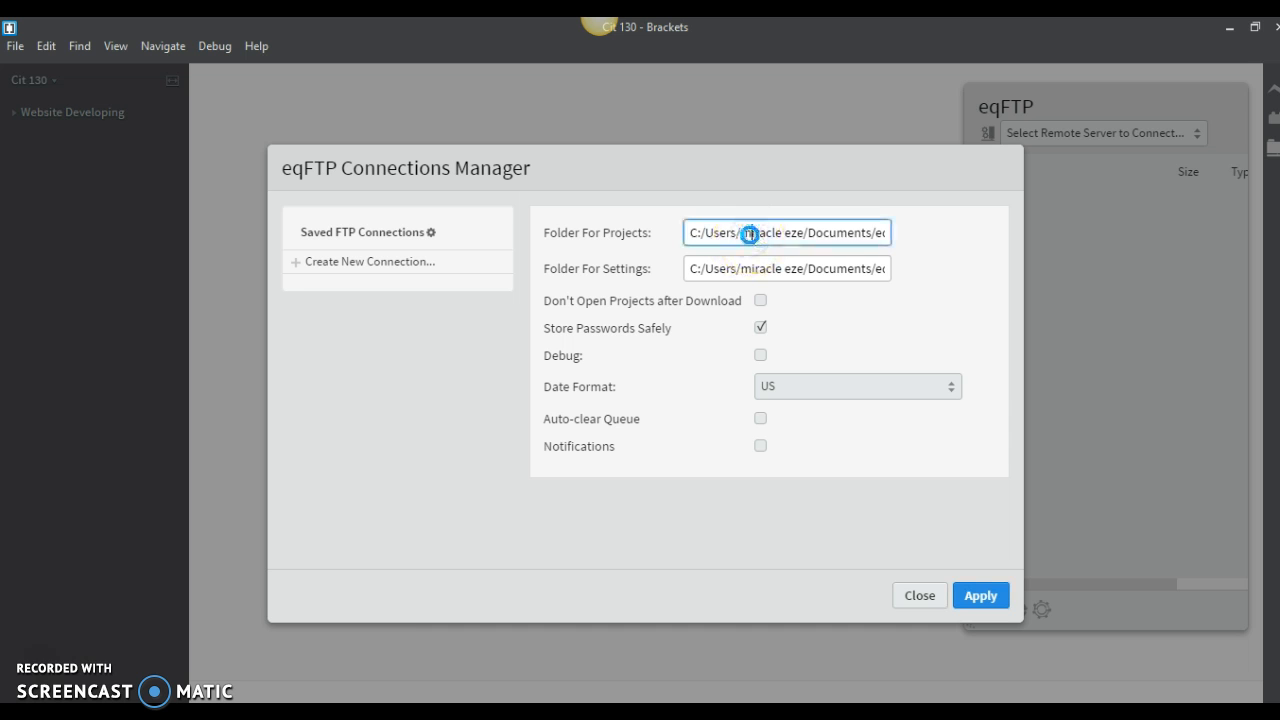
pyautogui.click(747, 235)
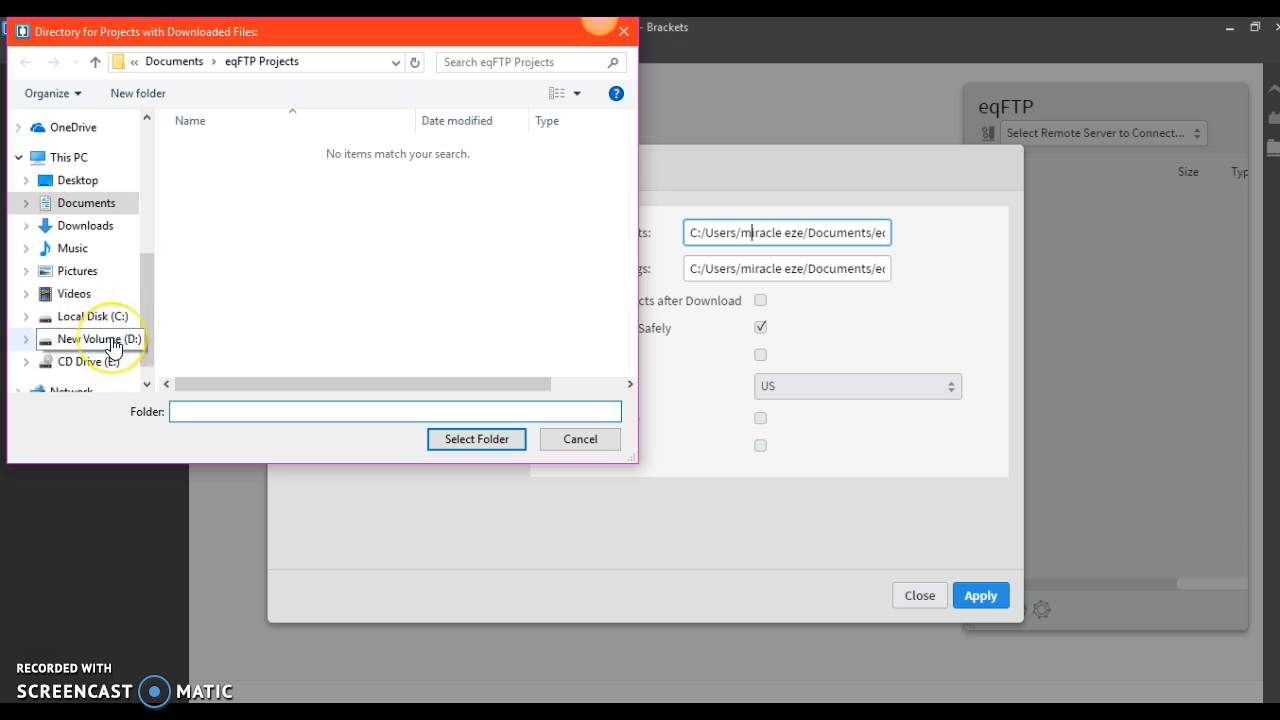
pyautogui.click(112, 342)
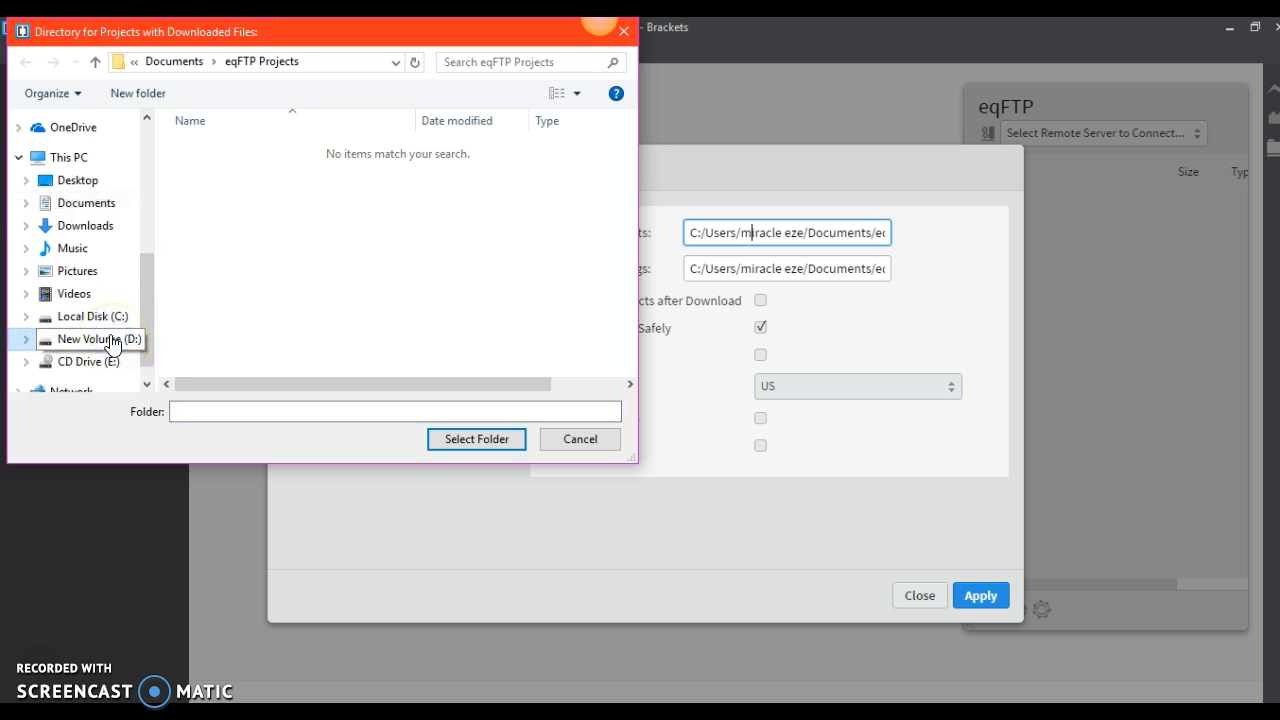
pyautogui.click(112, 342)
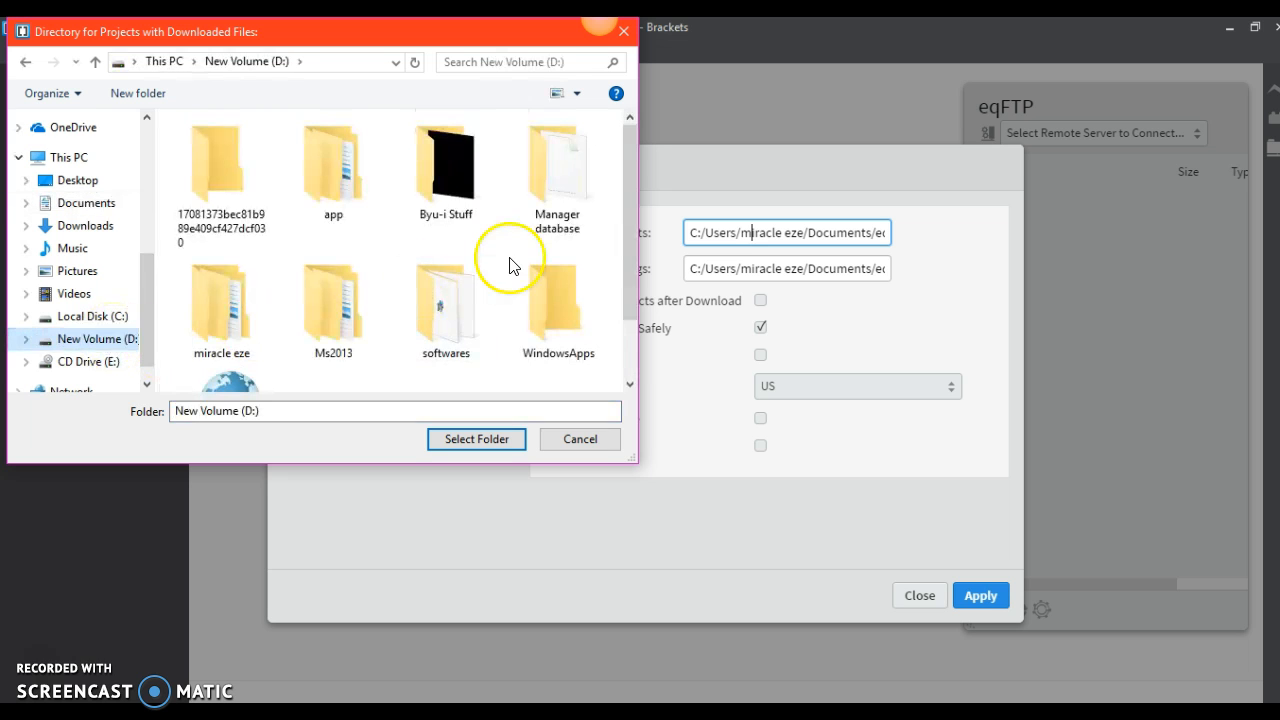
pyautogui.click(458, 200)
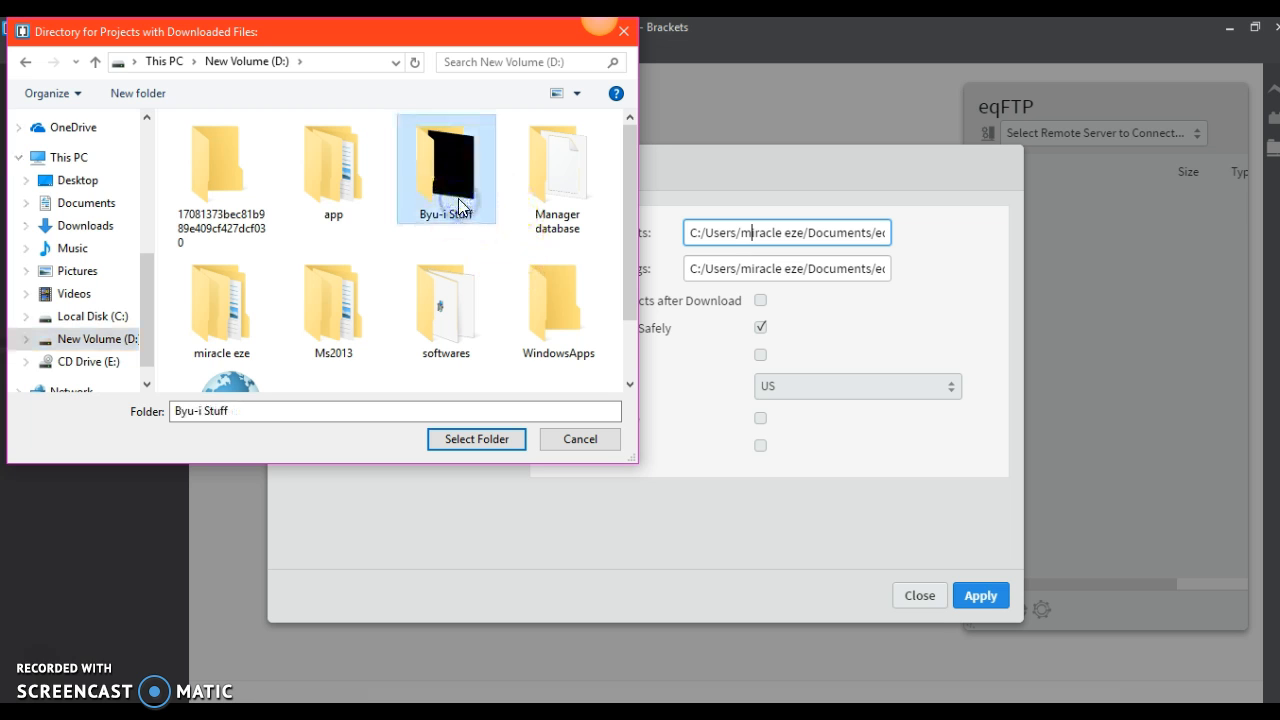
pyautogui.doubleClick(459, 203)
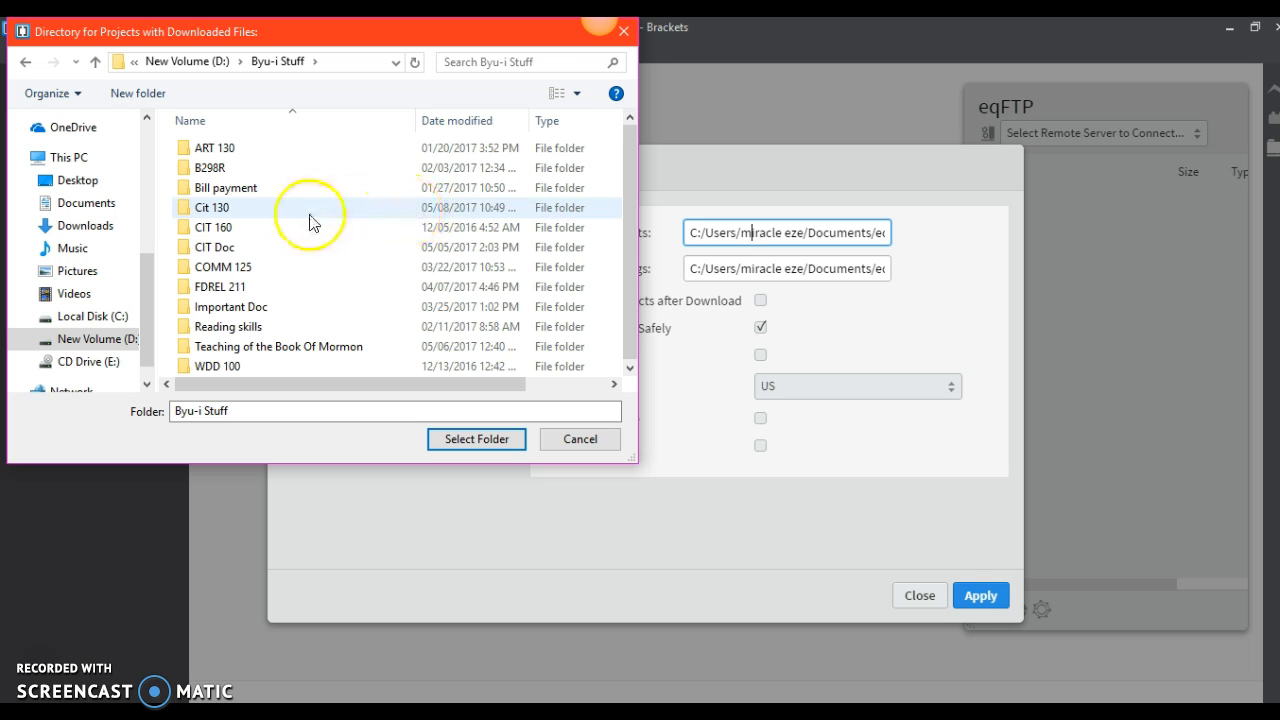
pyautogui.doubleClick(260, 207)
pyautogui.click(256, 152)
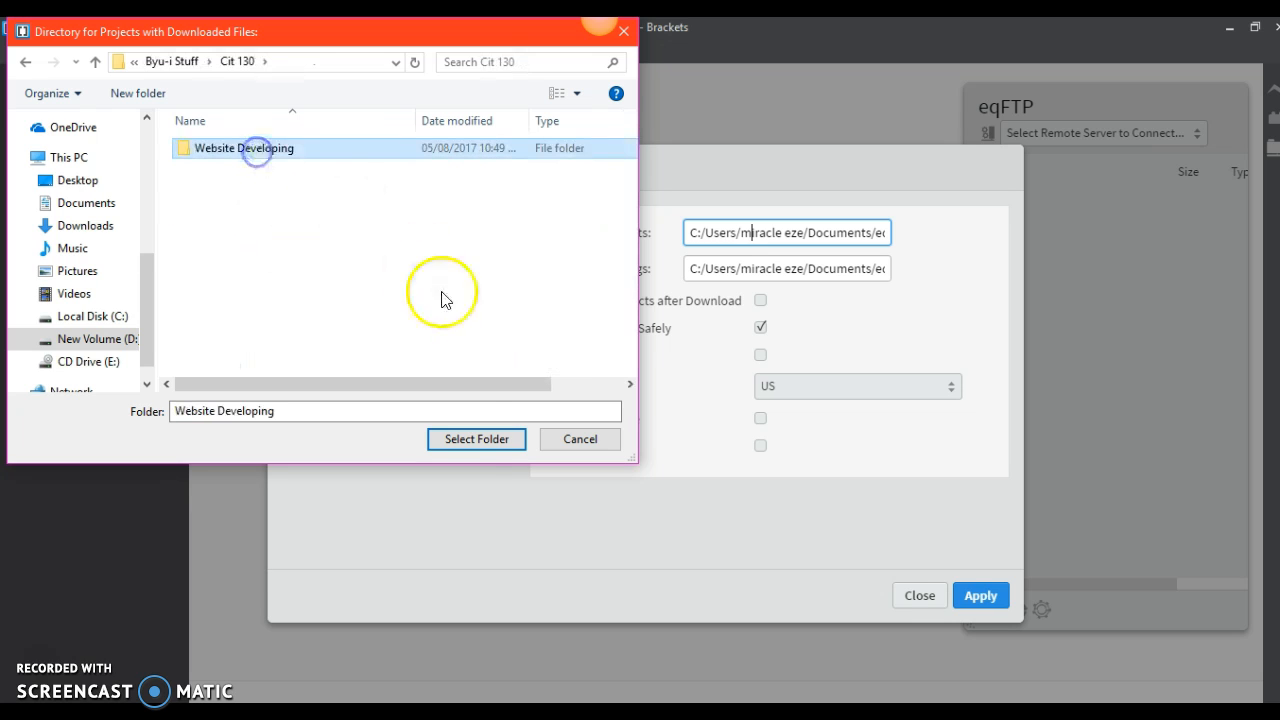
pyautogui.click(474, 440)
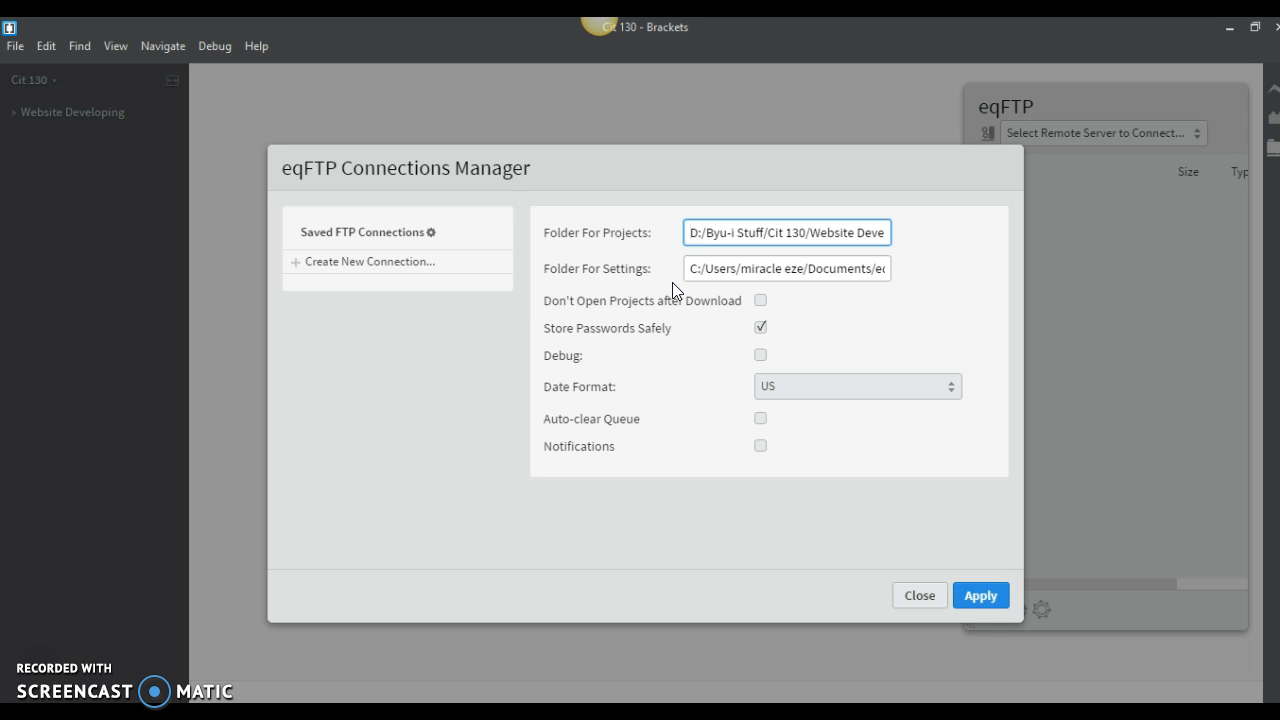
# - Set the eqFTP folder for settings to D:/Byu-i Stuff
pyautogui.click(786, 273)
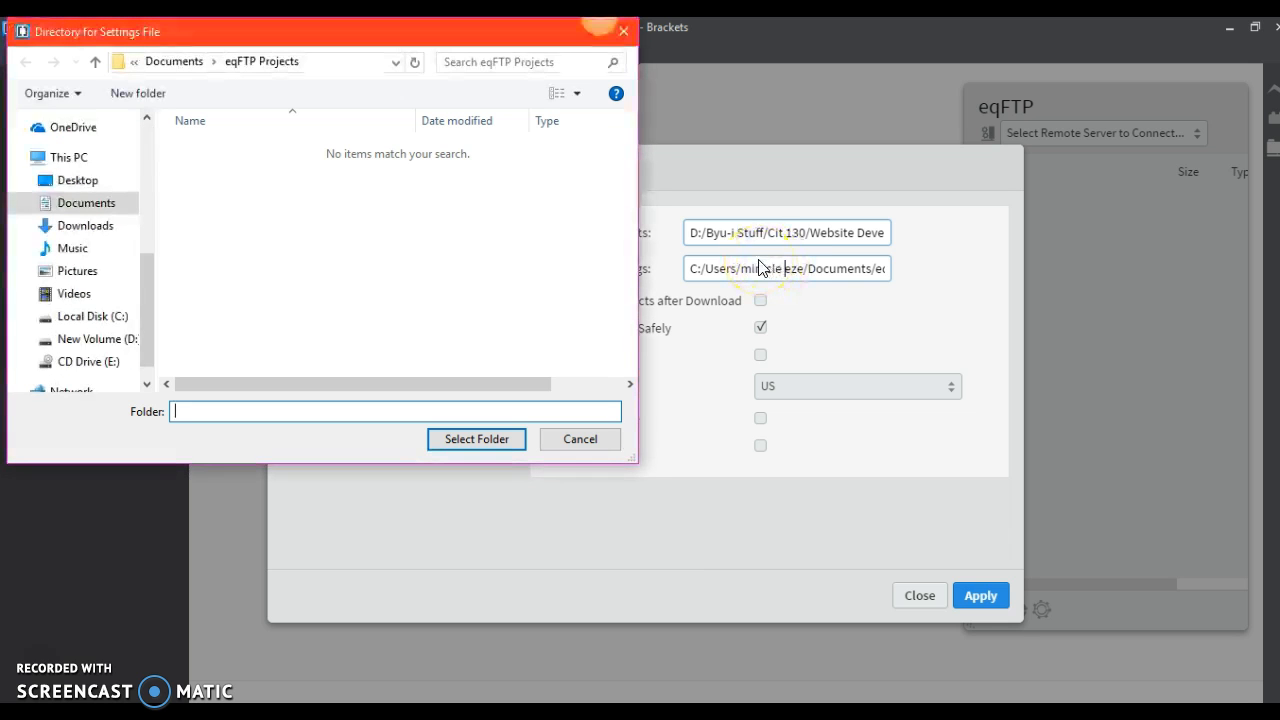
pyautogui.click(193, 292)
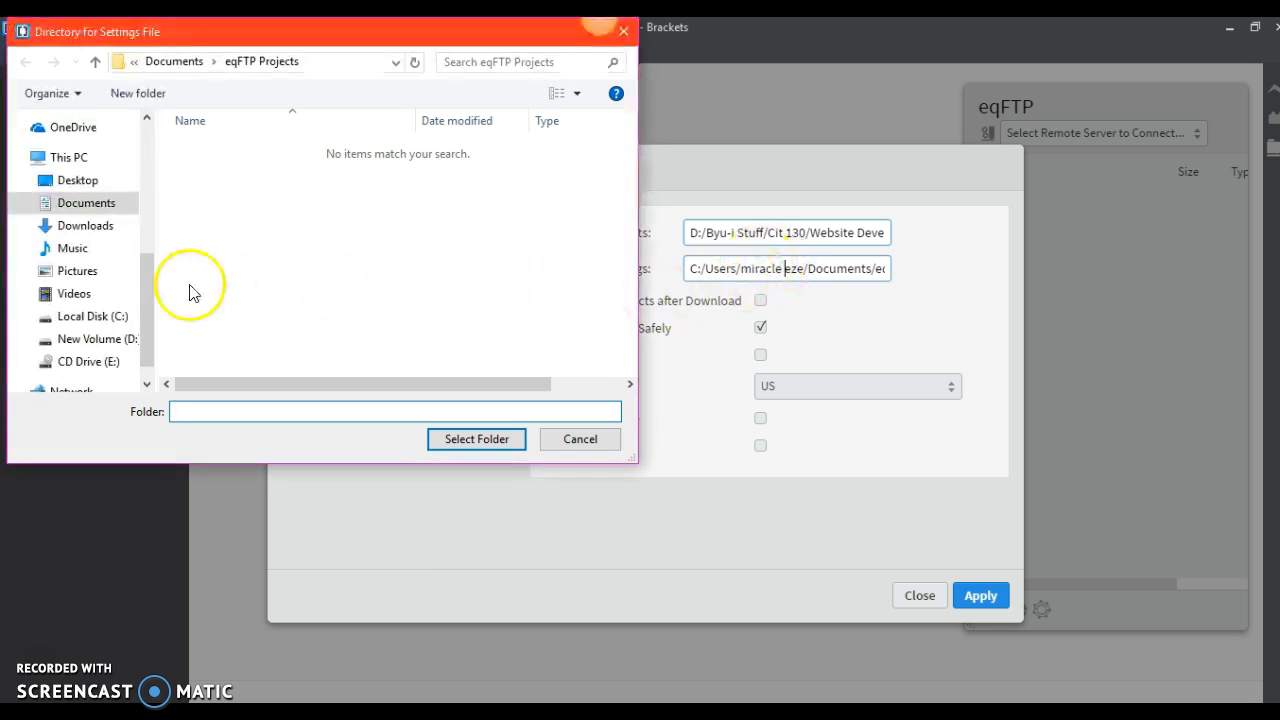
pyautogui.click(92, 340)
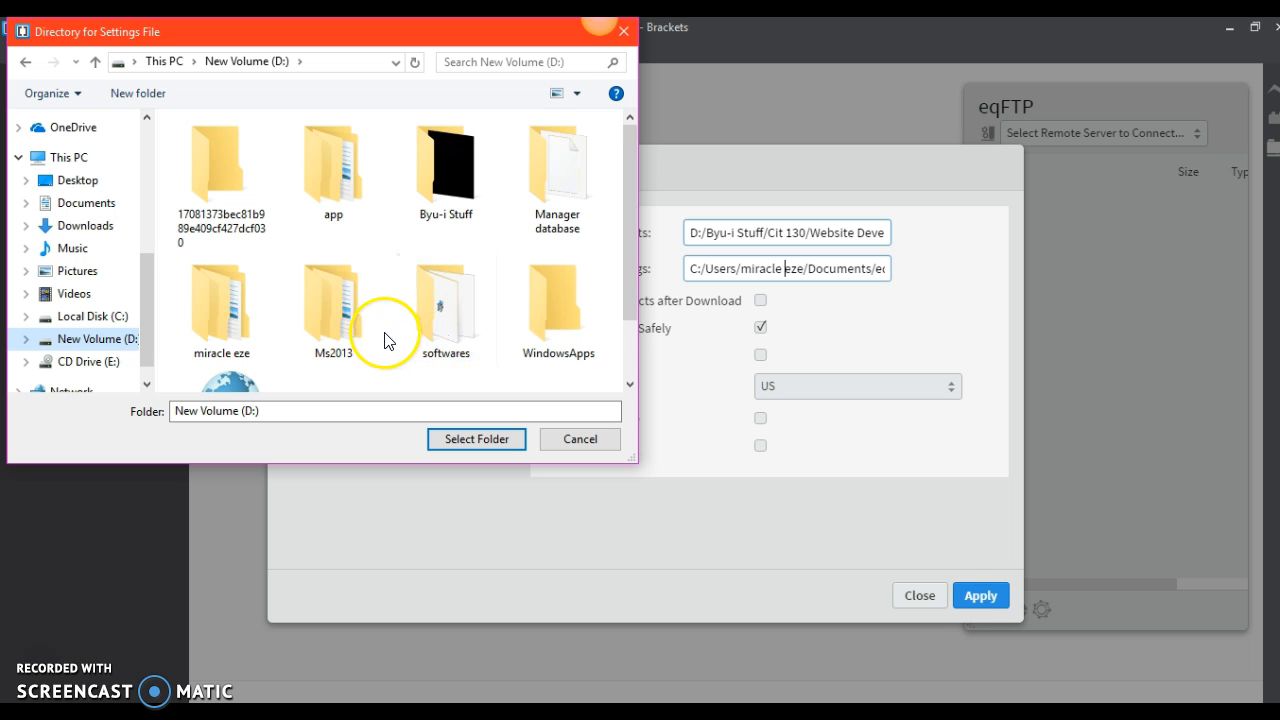
pyautogui.click(450, 207)
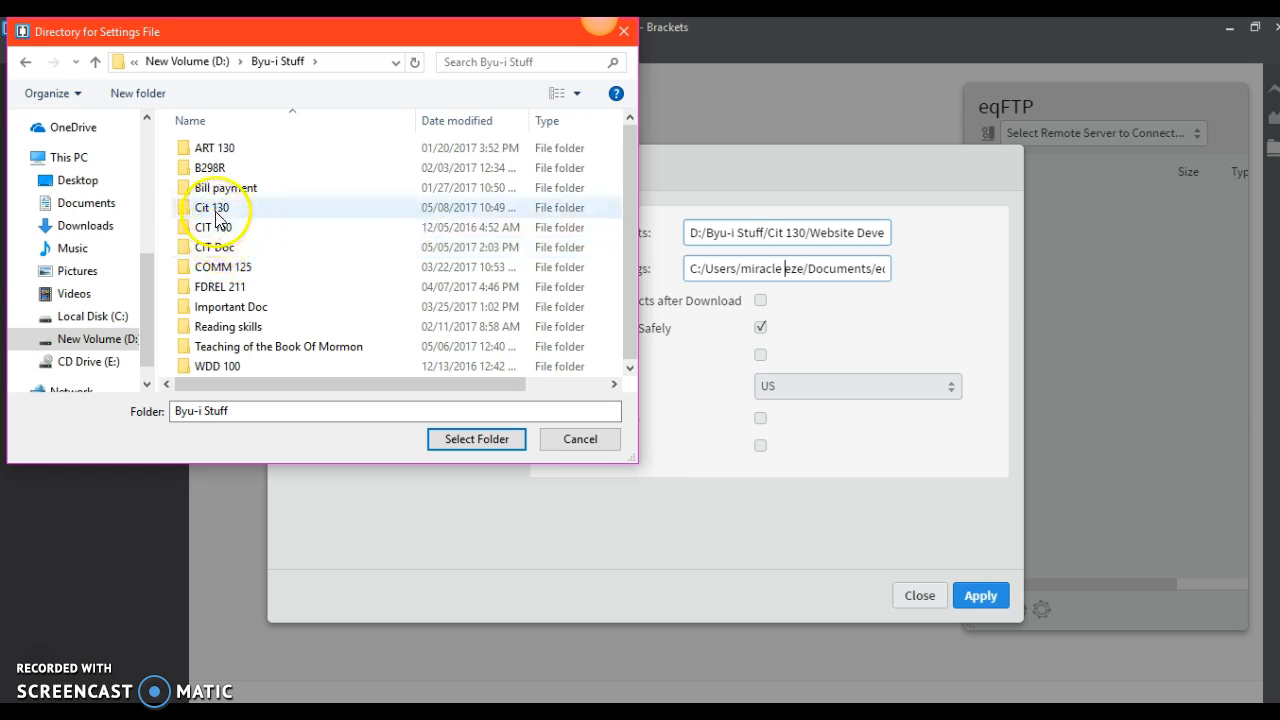
pyautogui.click(215, 254)
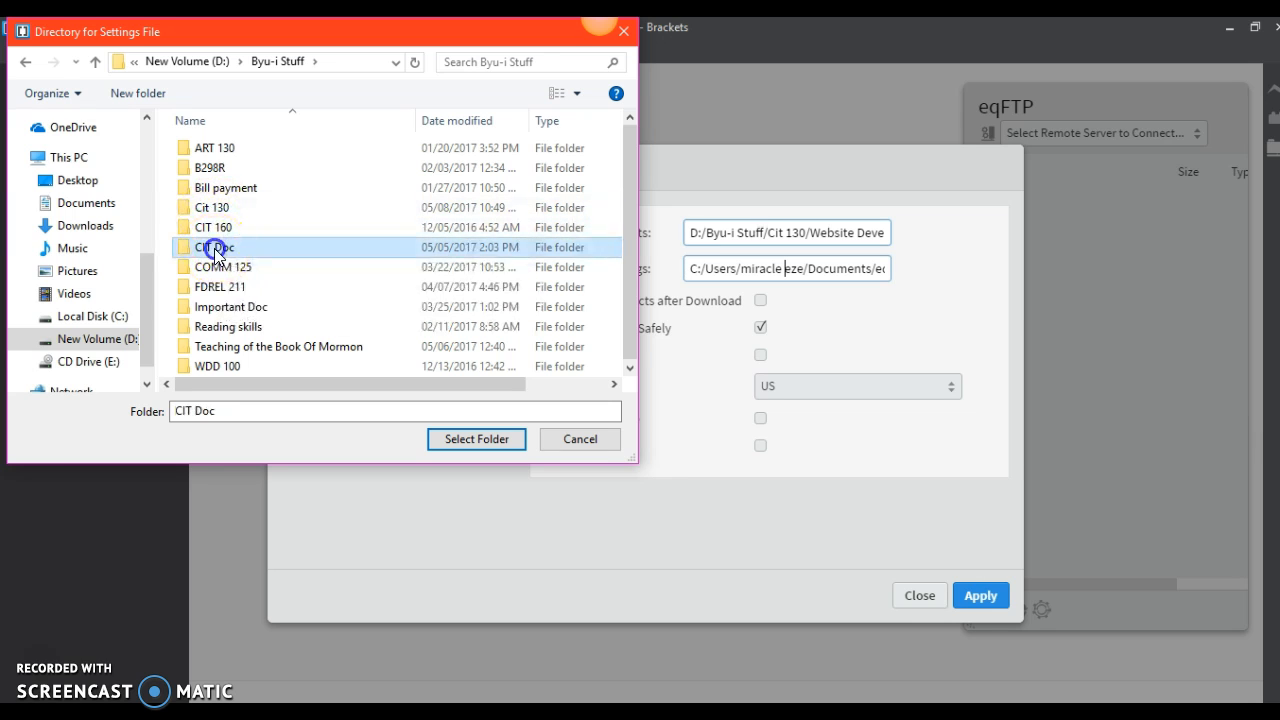
pyautogui.doubleClick(215, 252)
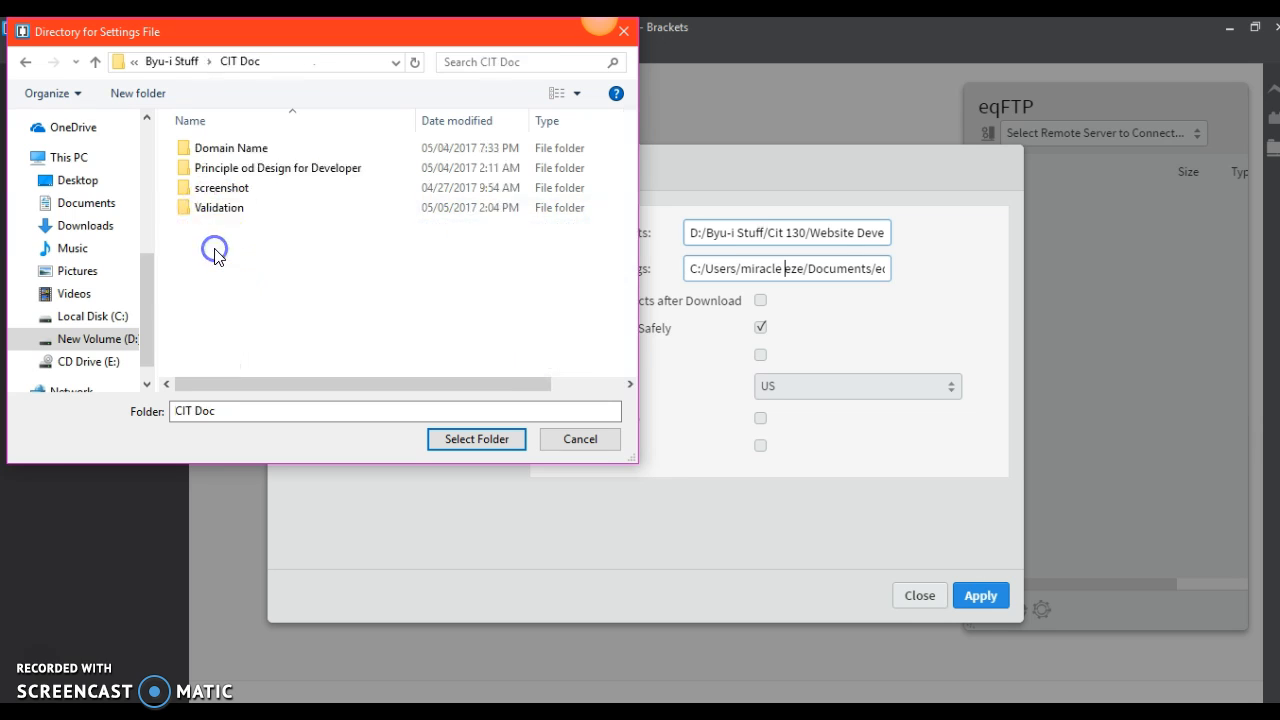
pyautogui.click(26, 64)
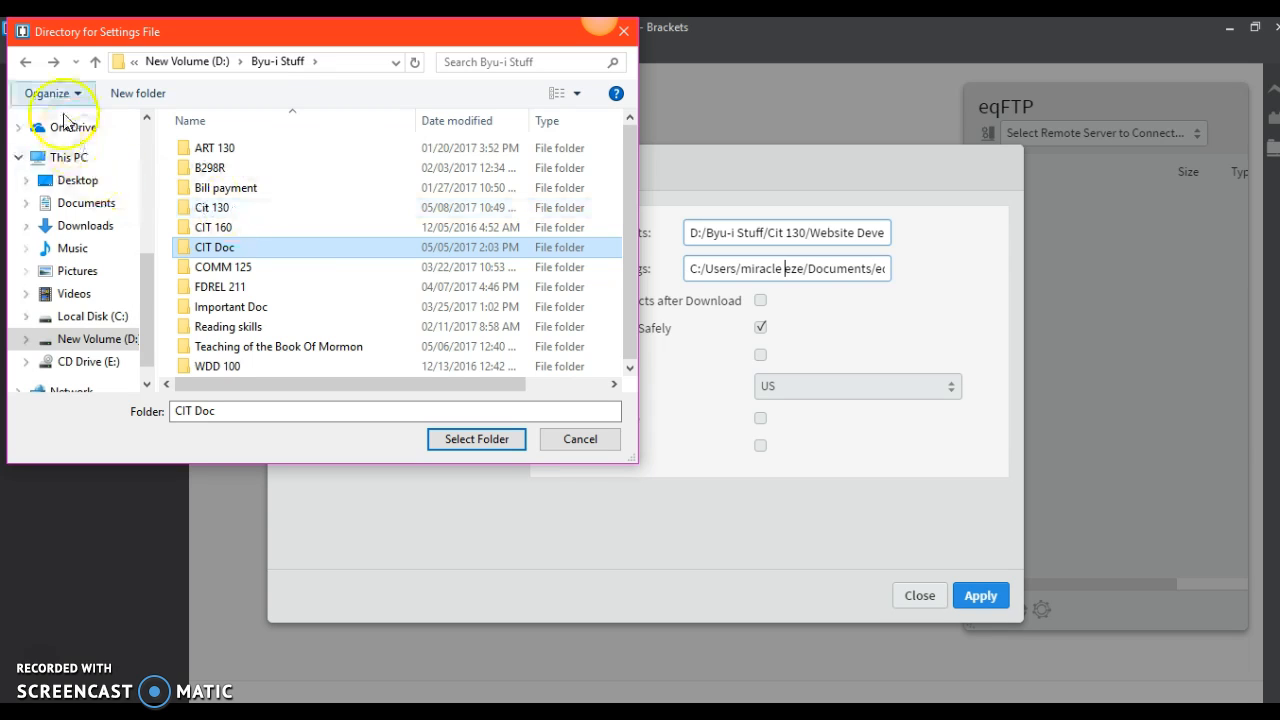
pyautogui.click(25, 66)
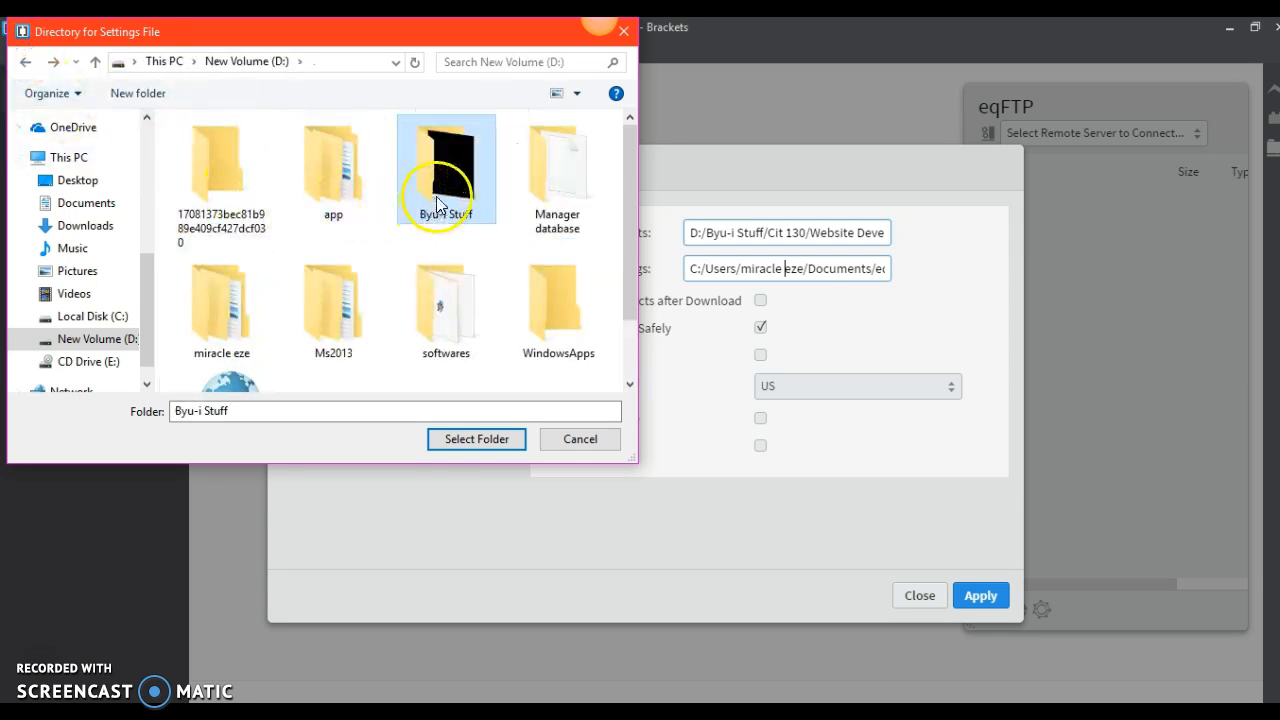
pyautogui.click(447, 440)
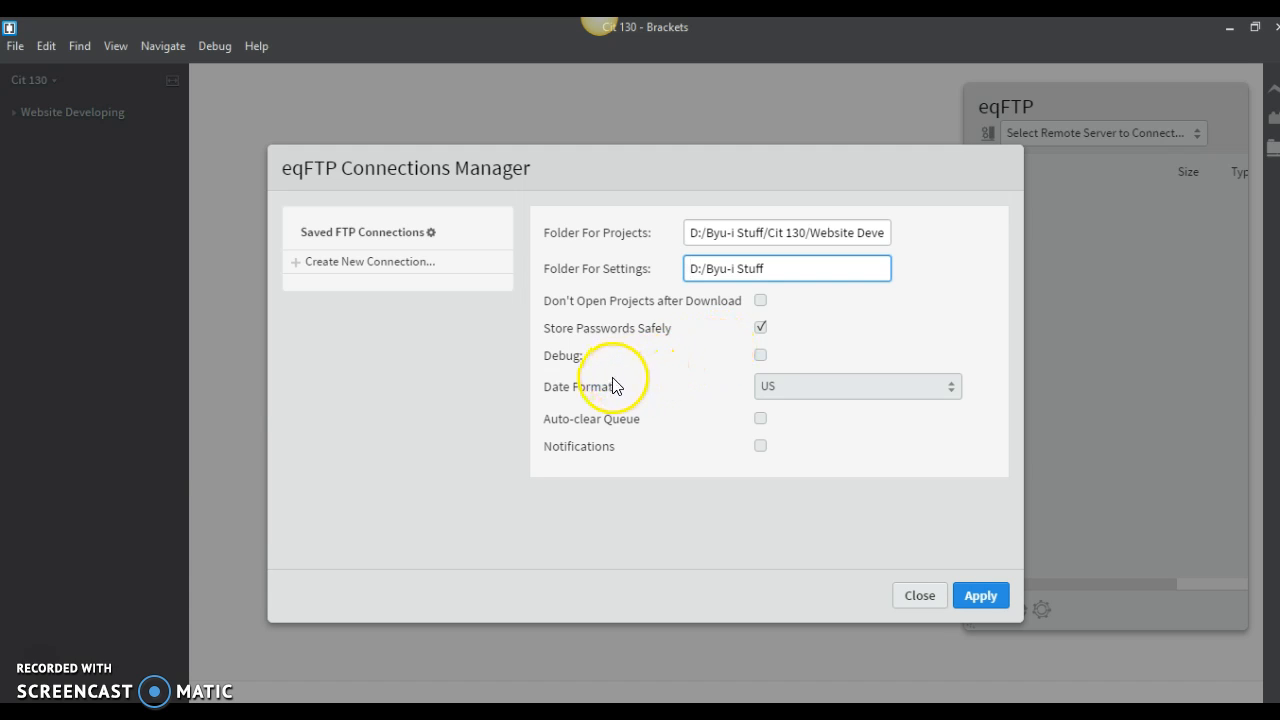
pyautogui.click(44, 662)
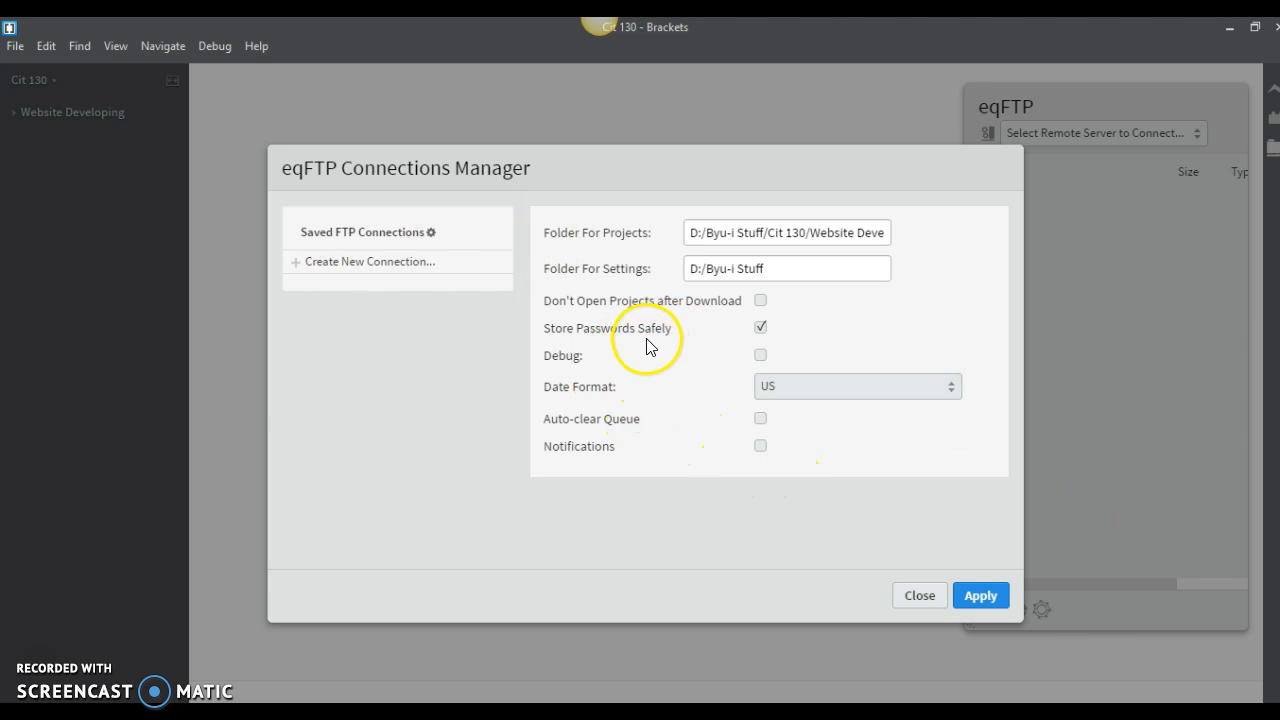
# - Disable Store Passwords Safely, leave Debug off and keep US as the date format
pyautogui.click(761, 330)
pyautogui.click(762, 360)
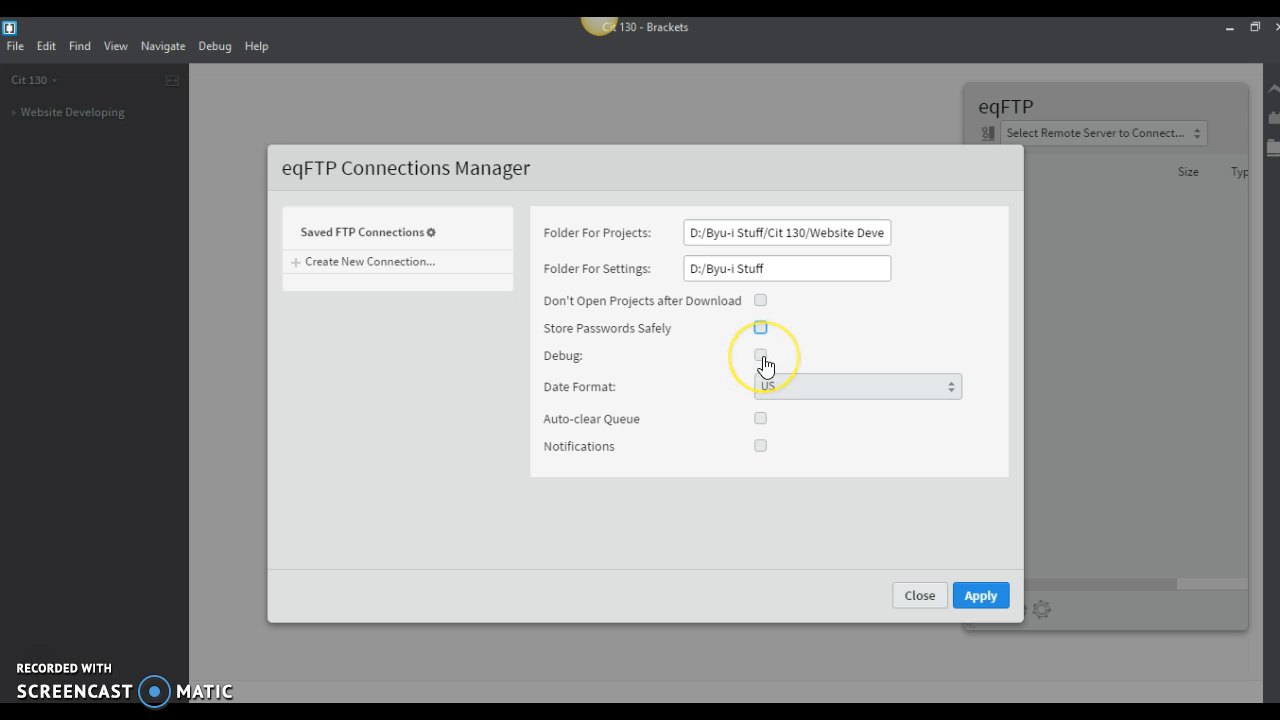
pyautogui.click(765, 365)
pyautogui.click(769, 364)
pyautogui.click(775, 395)
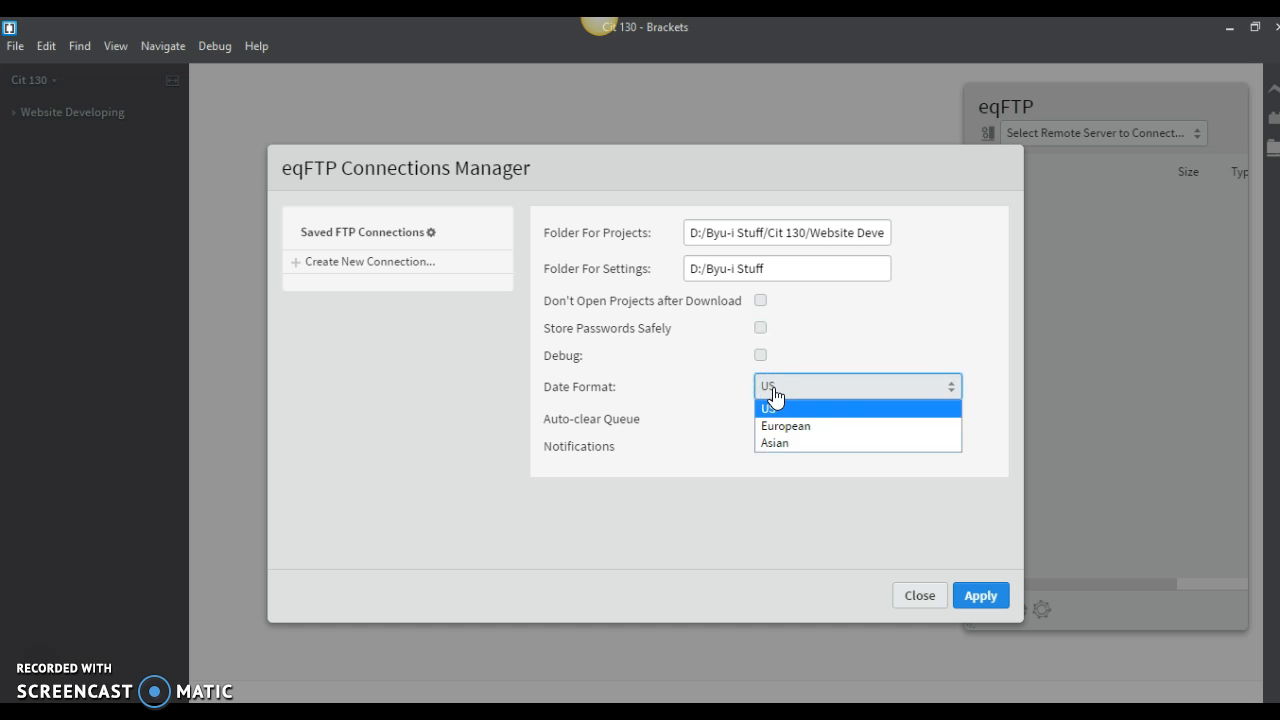
pyautogui.click(775, 395)
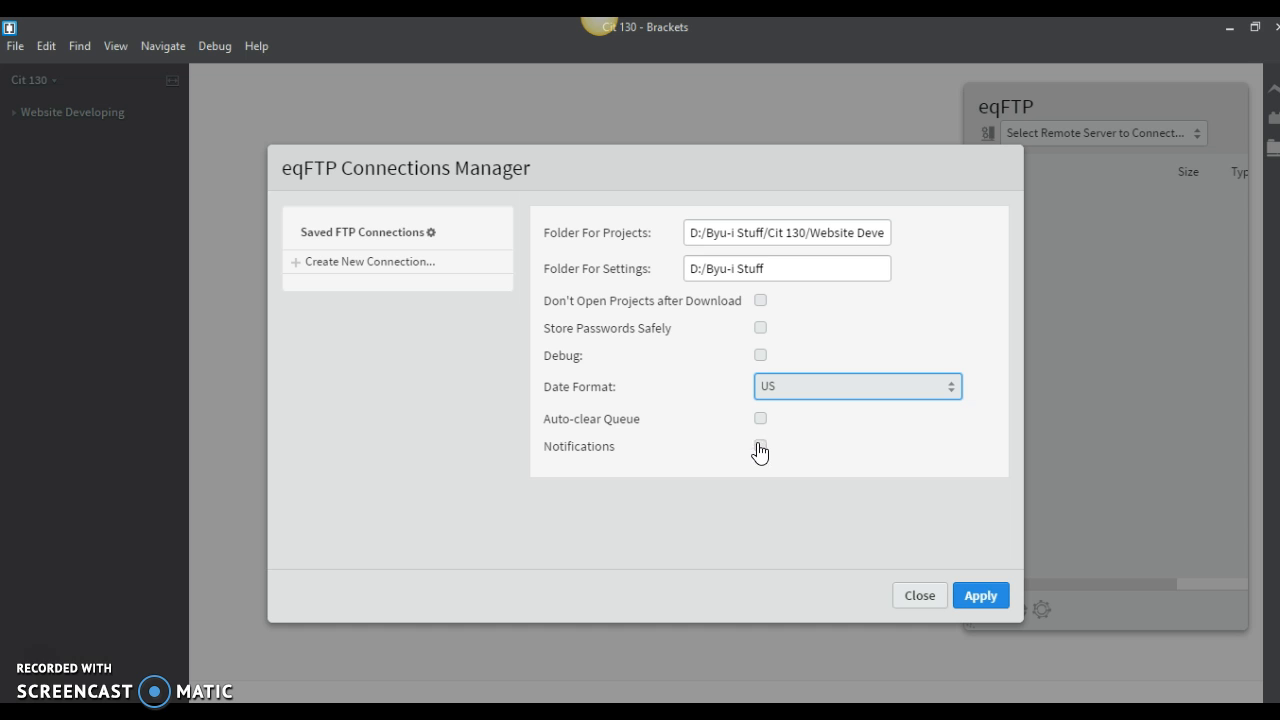
# - Enable Notifications, leave Auto-clear Queue off, then apply the eqFTP settings and close the Connections Manager
pyautogui.click(760, 447)
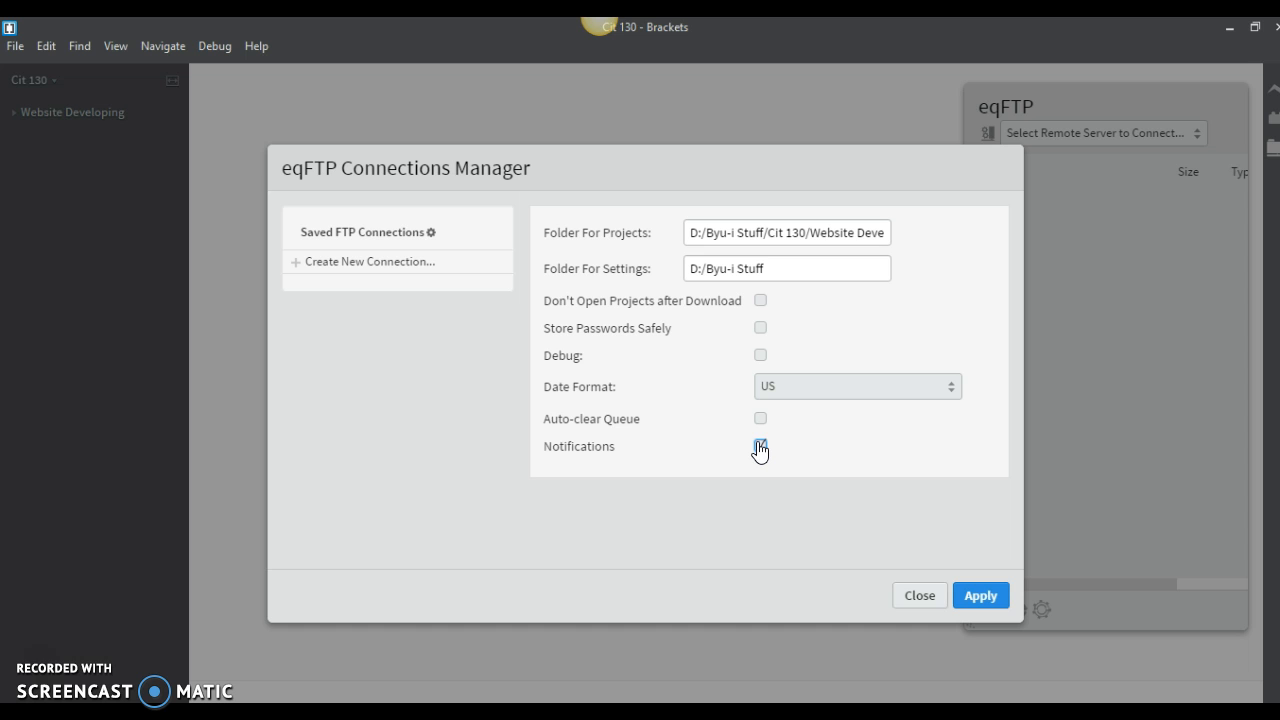
pyautogui.click(790, 455)
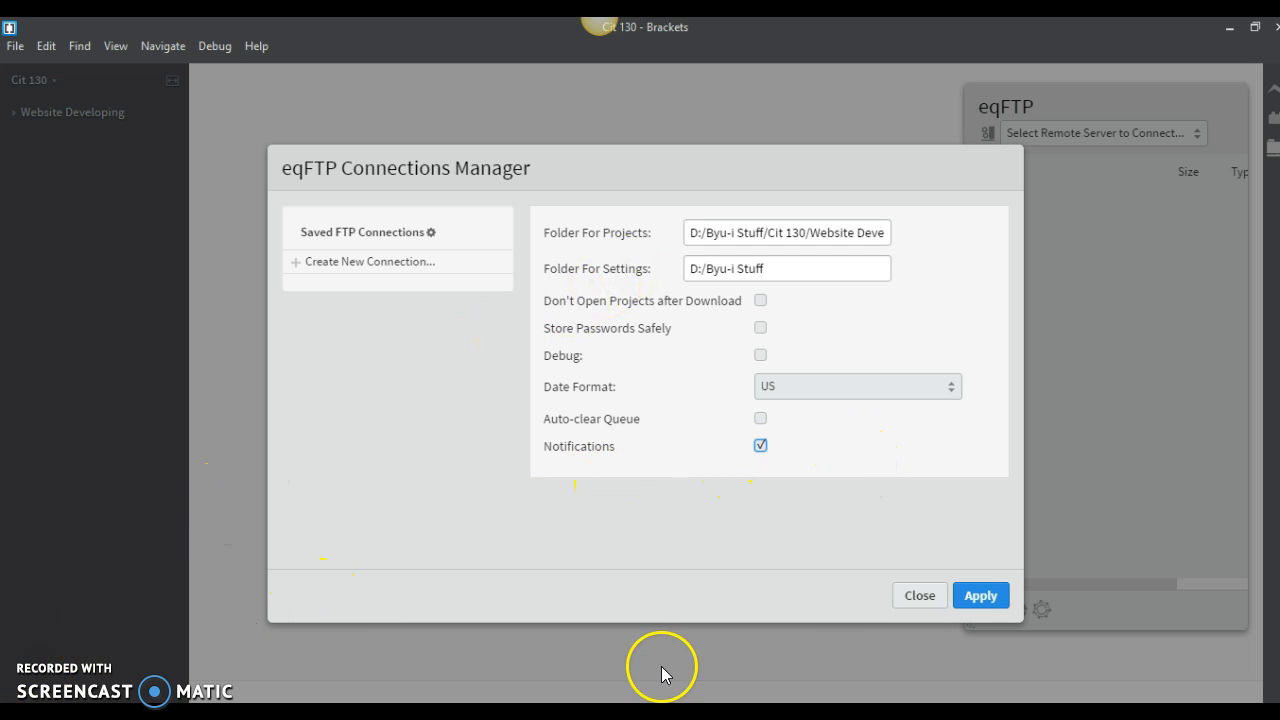
pyautogui.click(981, 596)
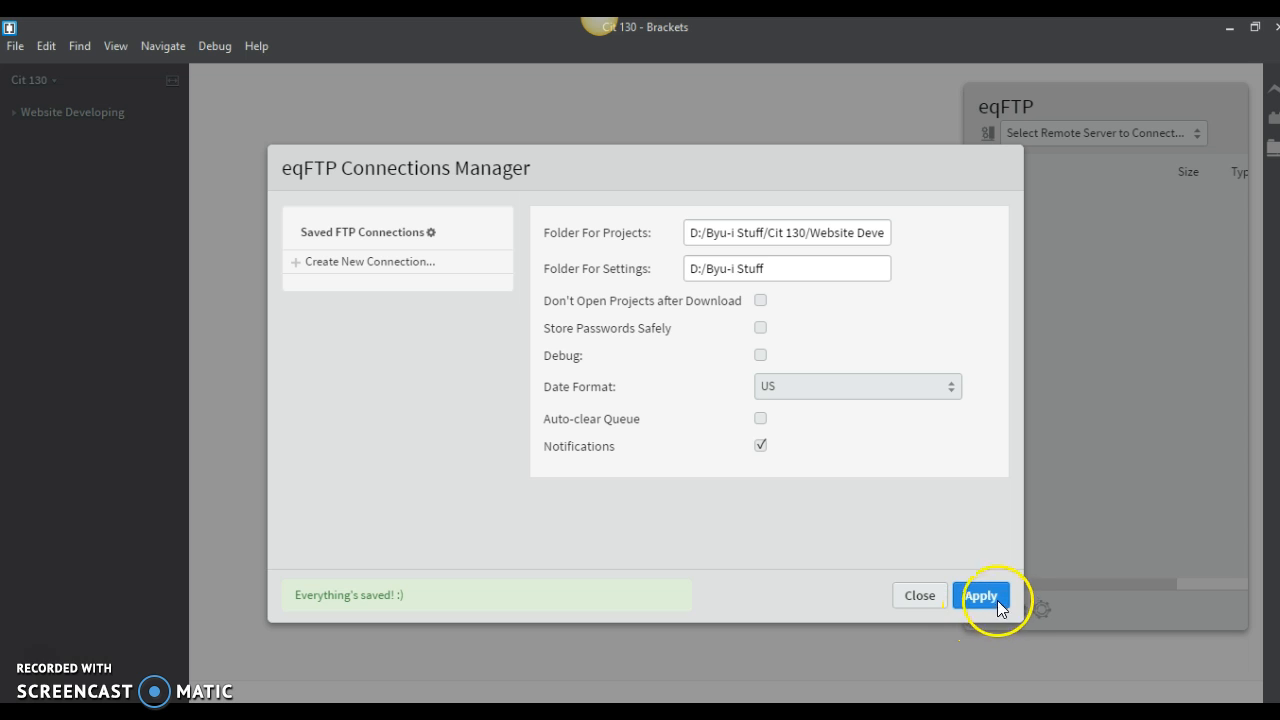
pyautogui.click(932, 600)
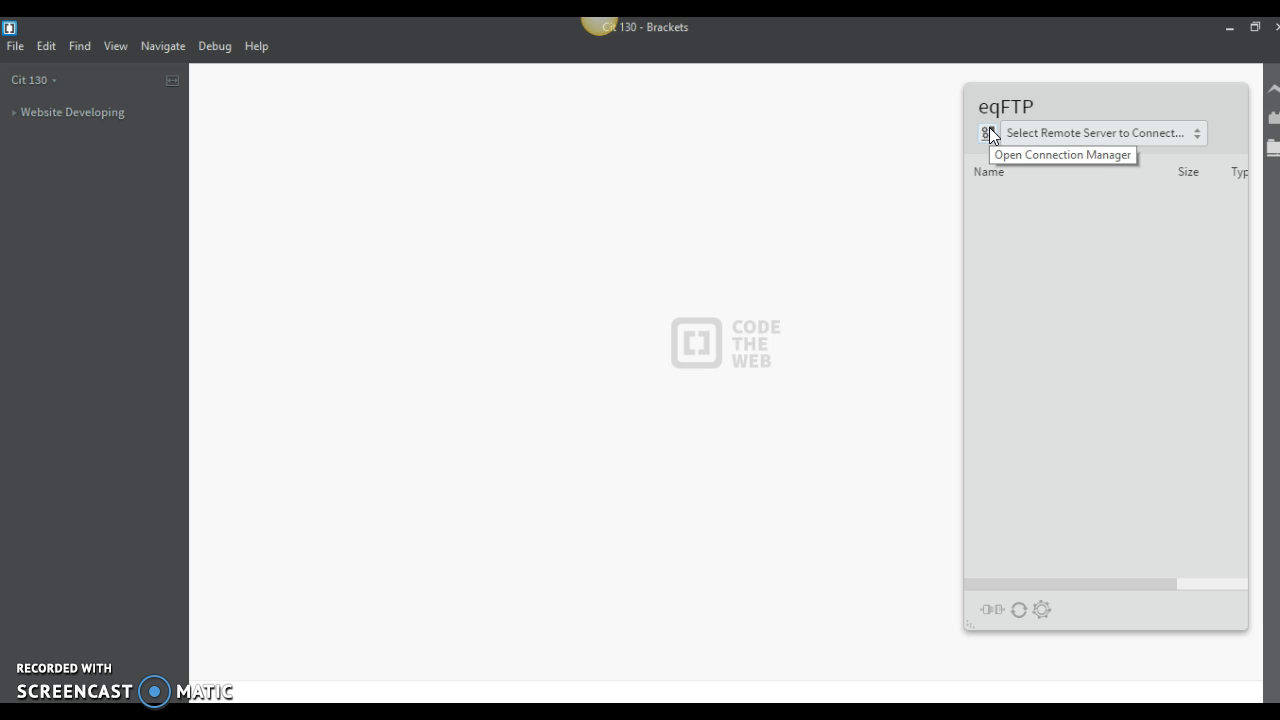
# - Reopen the eqFTP Connections Manager to check the saved folders and options, and close it again
pyautogui.click(986, 135)
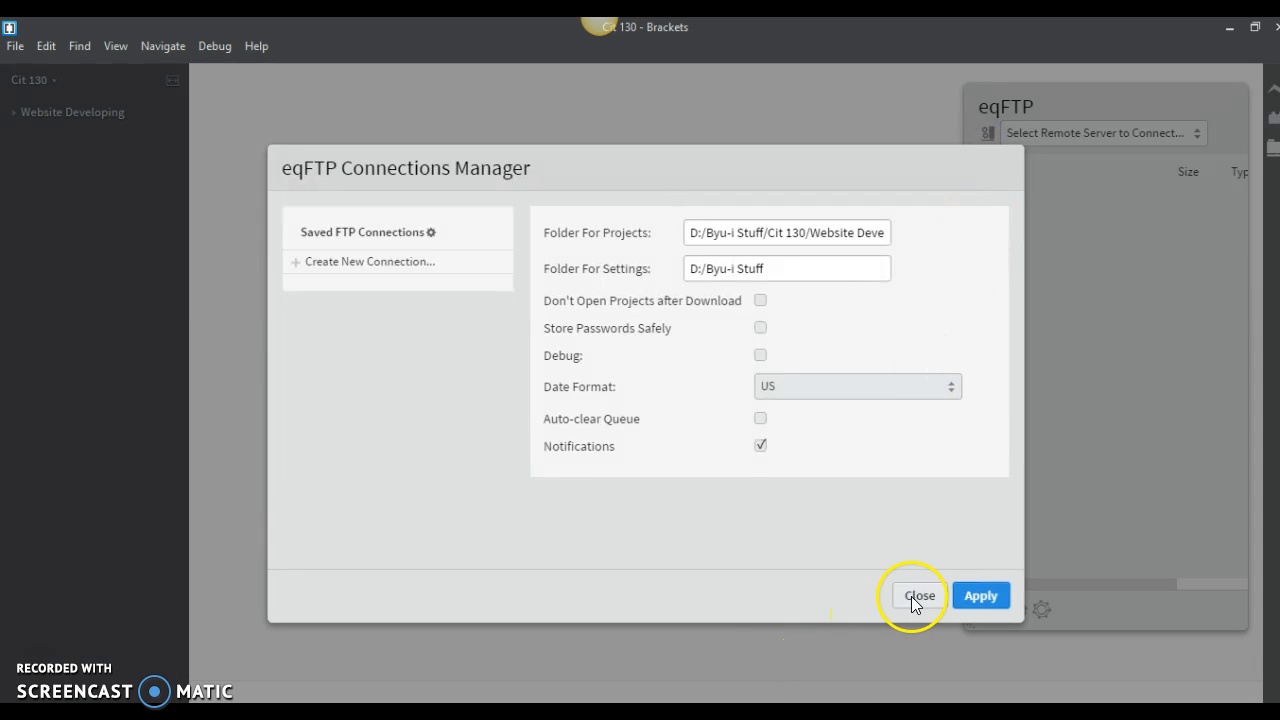
pyautogui.click(917, 596)
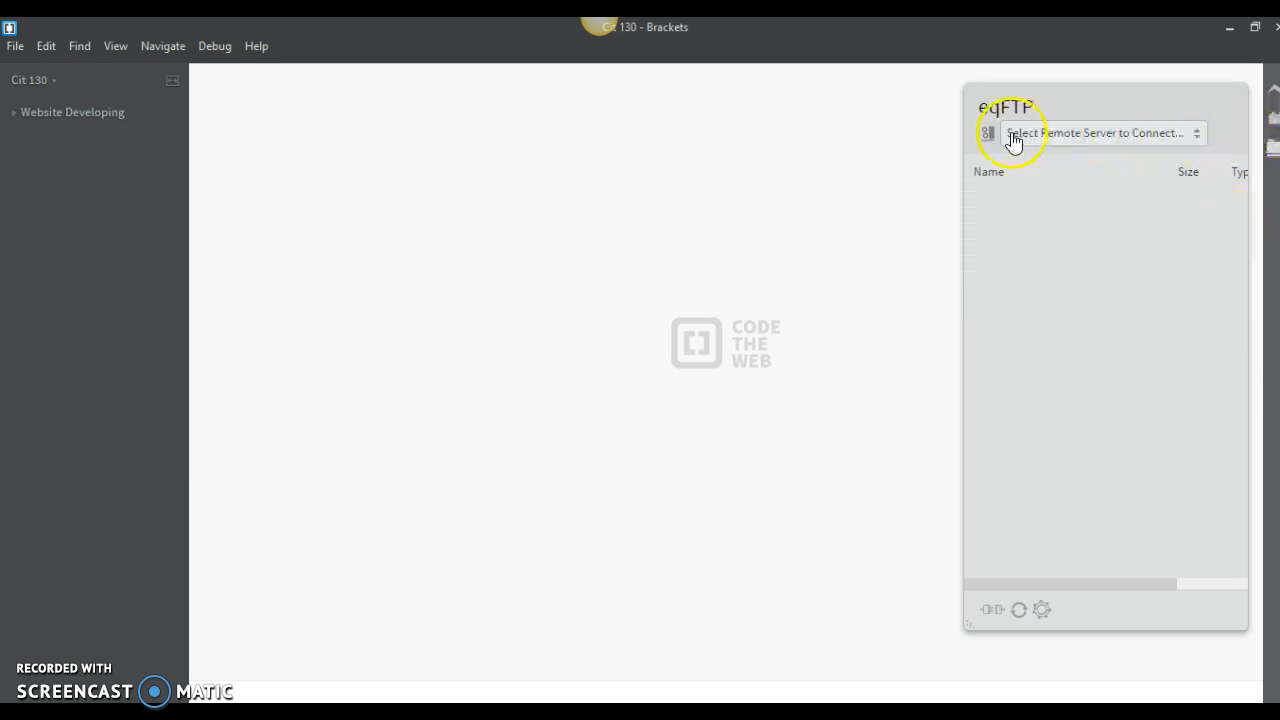
# - Hide the eqFTP remote server panel and exit the editor
pyautogui.click(1272, 150)
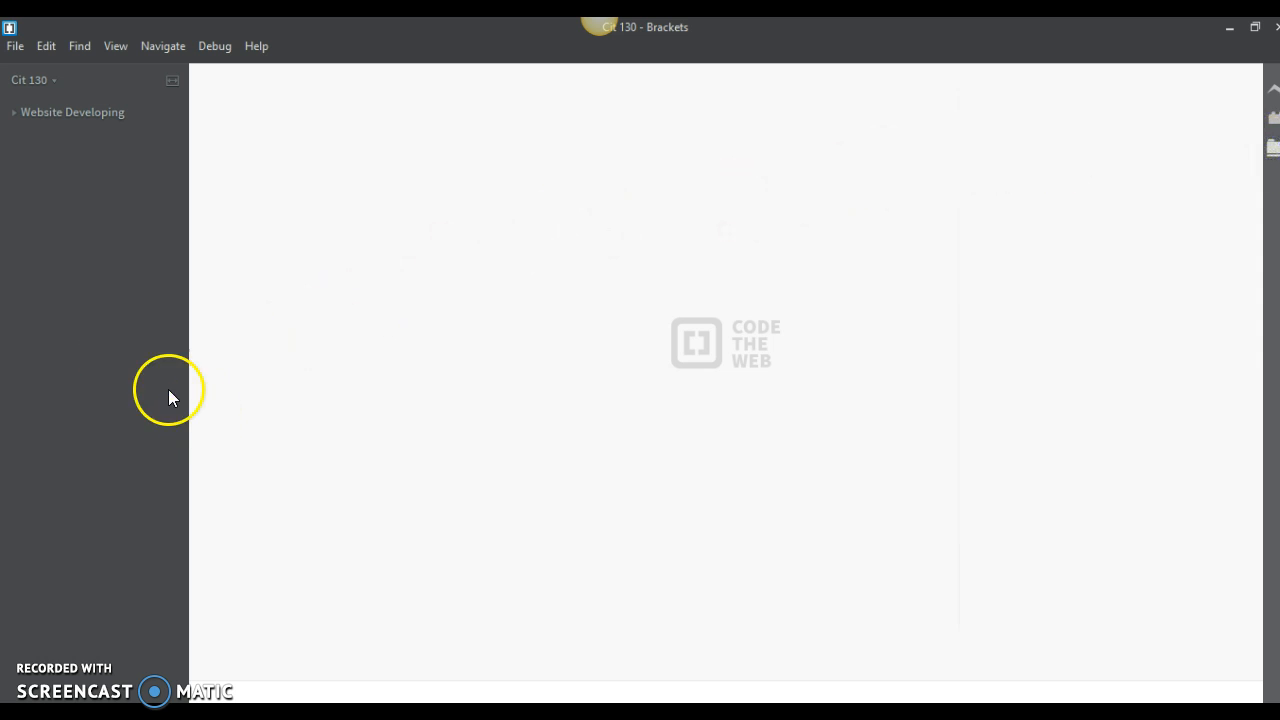
pyautogui.click(14, 47)
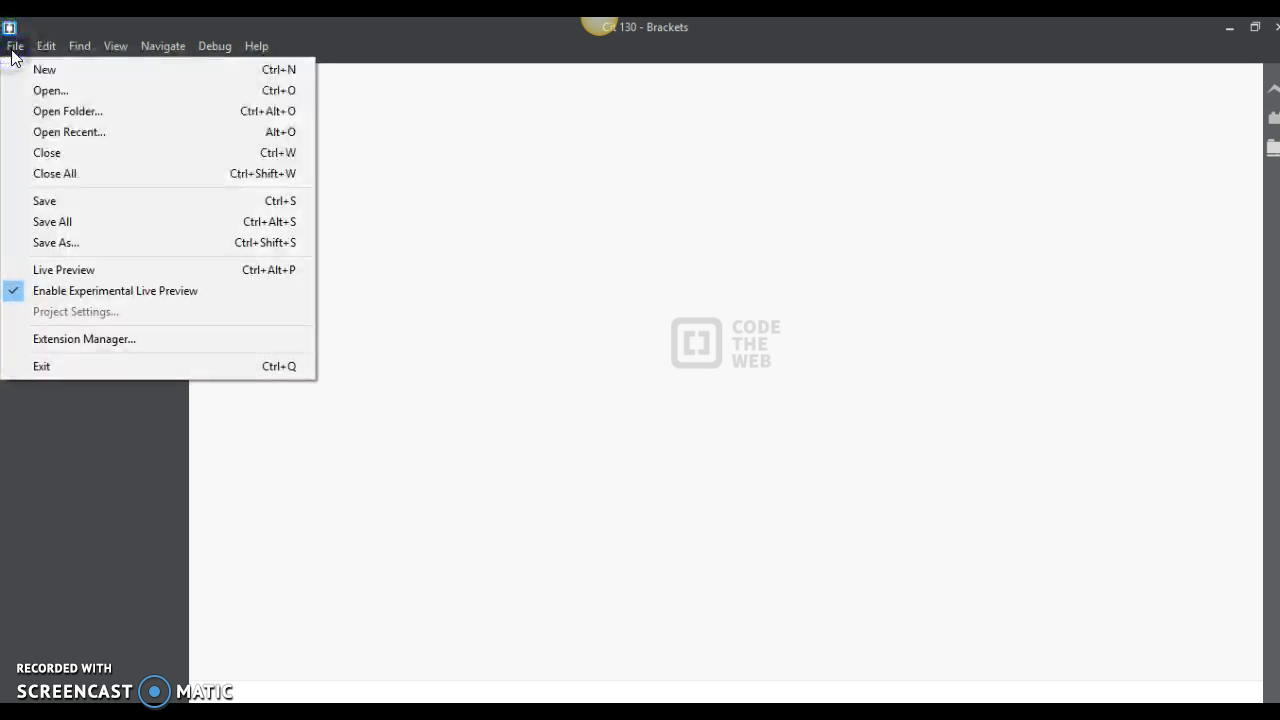
pyautogui.click(57, 366)
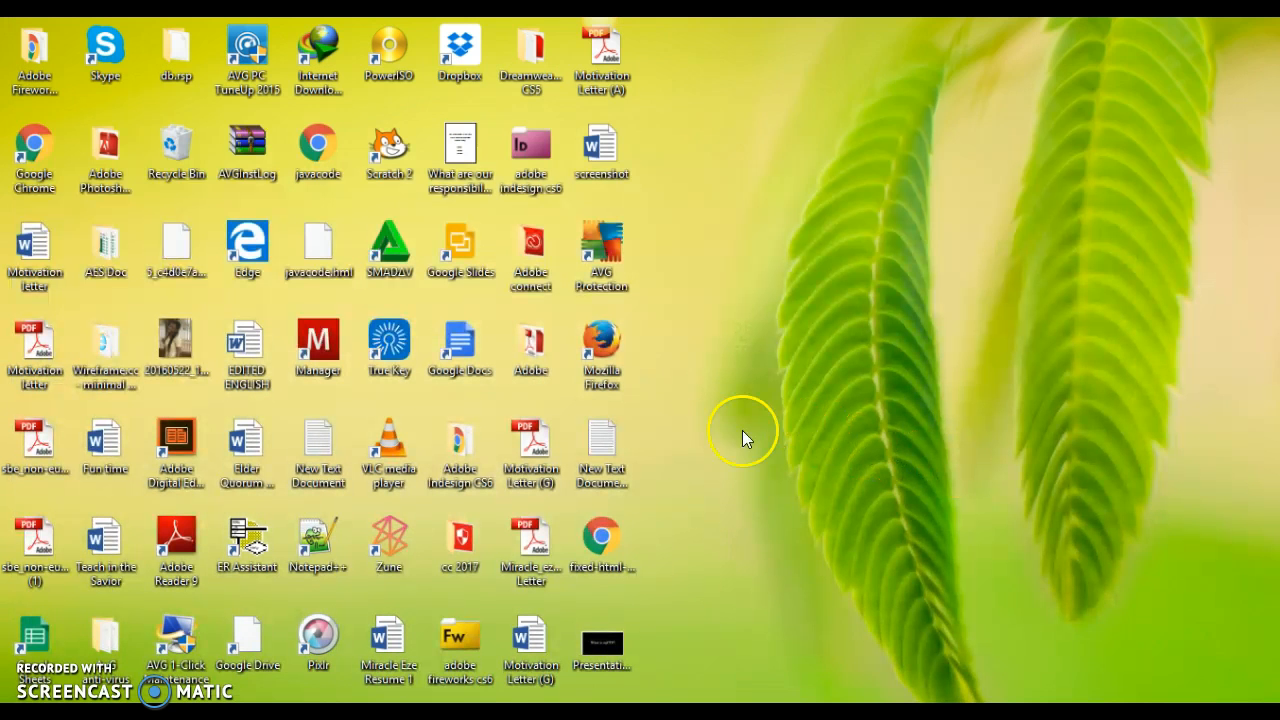